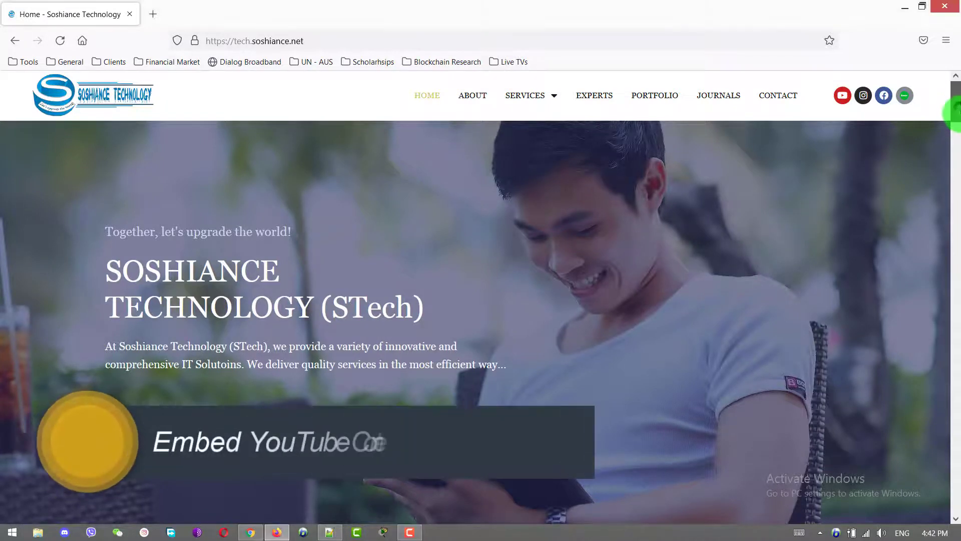
pyautogui.moveTo(954, 101); pyautogui.dragTo(953, 197)
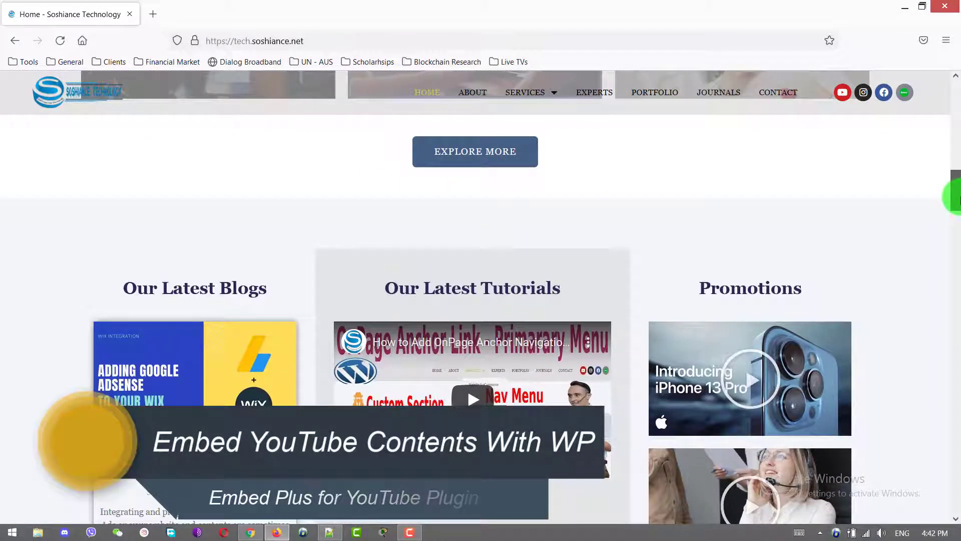
pyautogui.moveTo(954, 198); pyautogui.dragTo(954, 210)
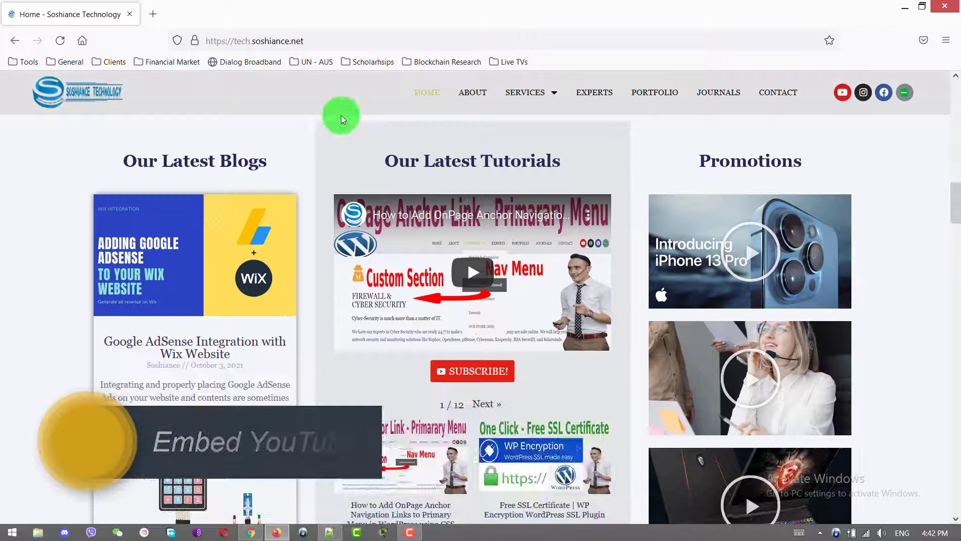
# Highlight the Our Latest Tutorials heading and decline the Soshiance Technology subscription prompt.
pyautogui.moveTo(384, 160); pyautogui.dragTo(569, 158)
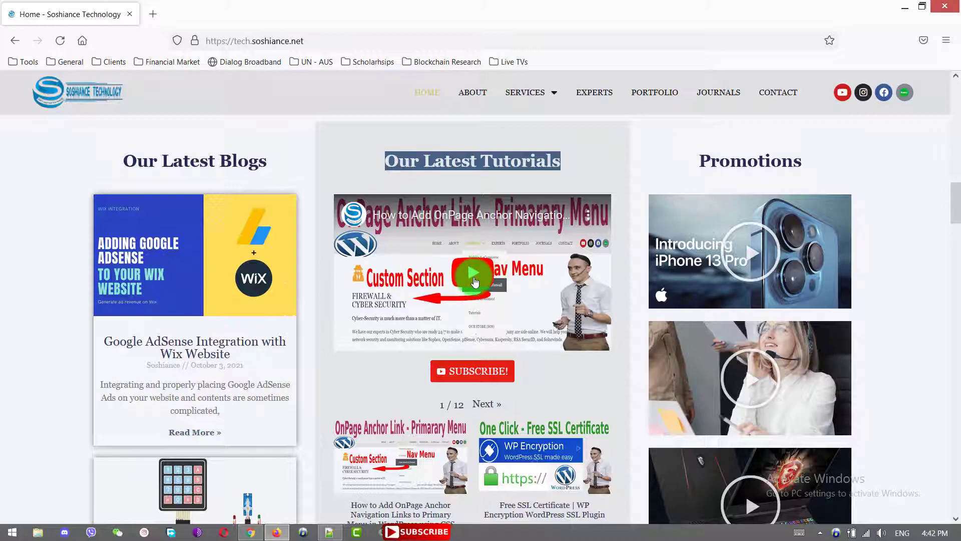
pyautogui.moveTo(954, 199); pyautogui.dragTo(953, 211)
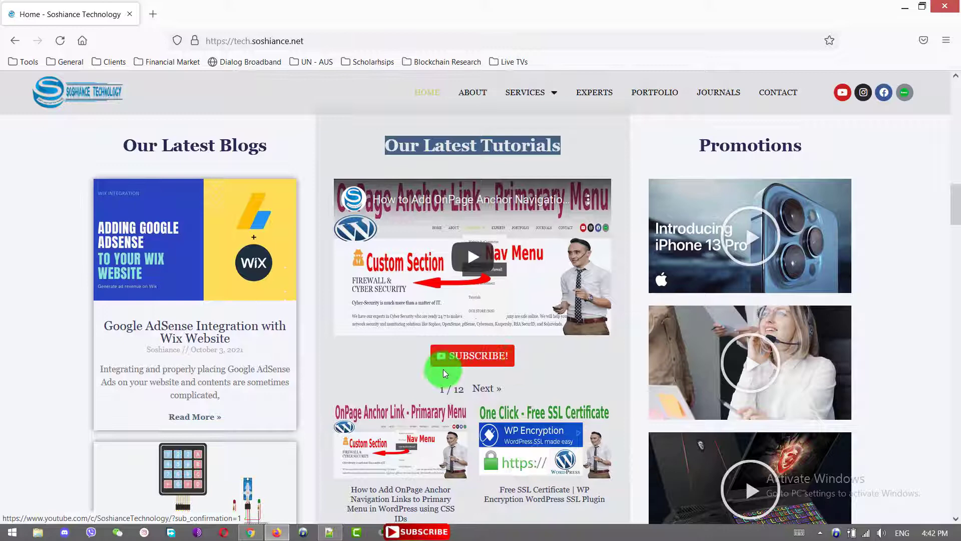
pyautogui.click(476, 358)
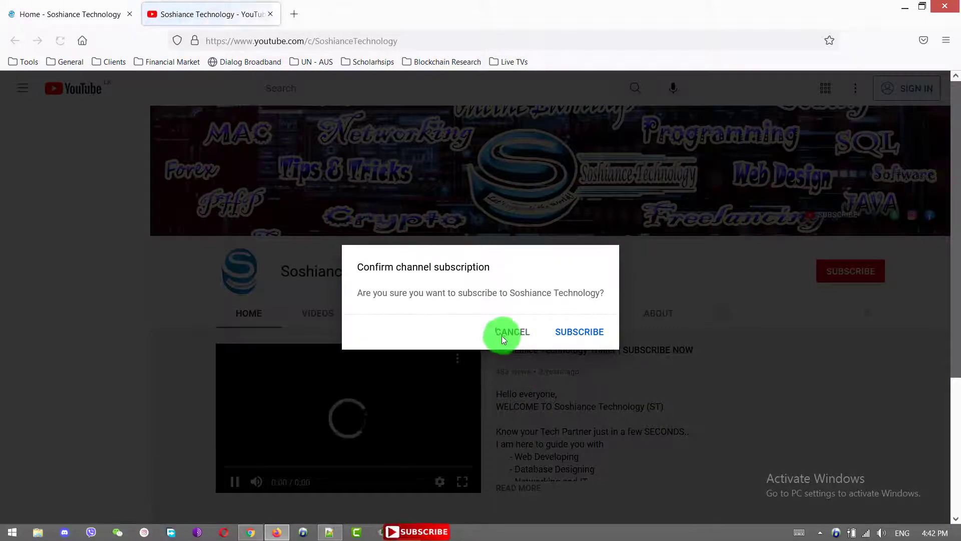
pyautogui.click(512, 330)
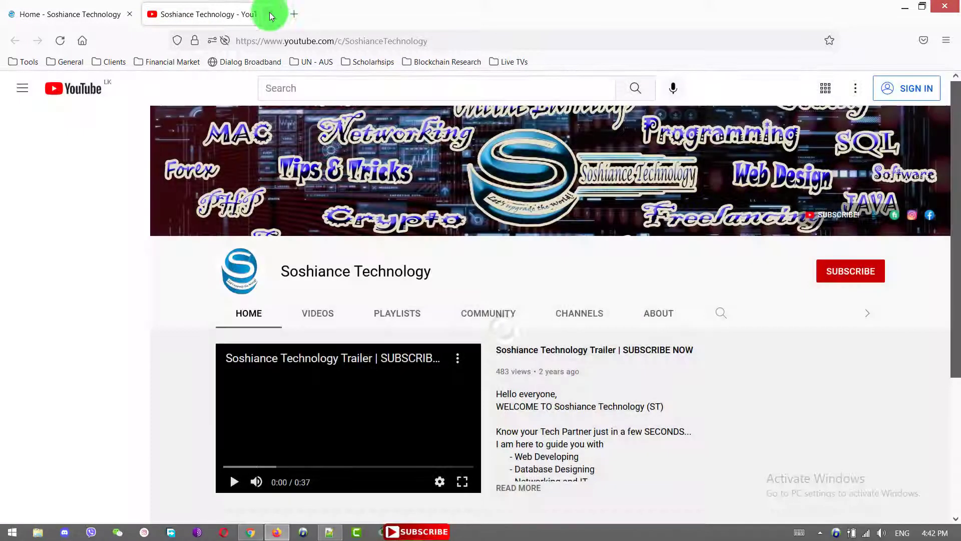
# Close the YouTube channel page and page the tutorials gallery forward to page 3 of 12.
pyautogui.click(270, 14)
pyautogui.scroll(-3, 952, 197)
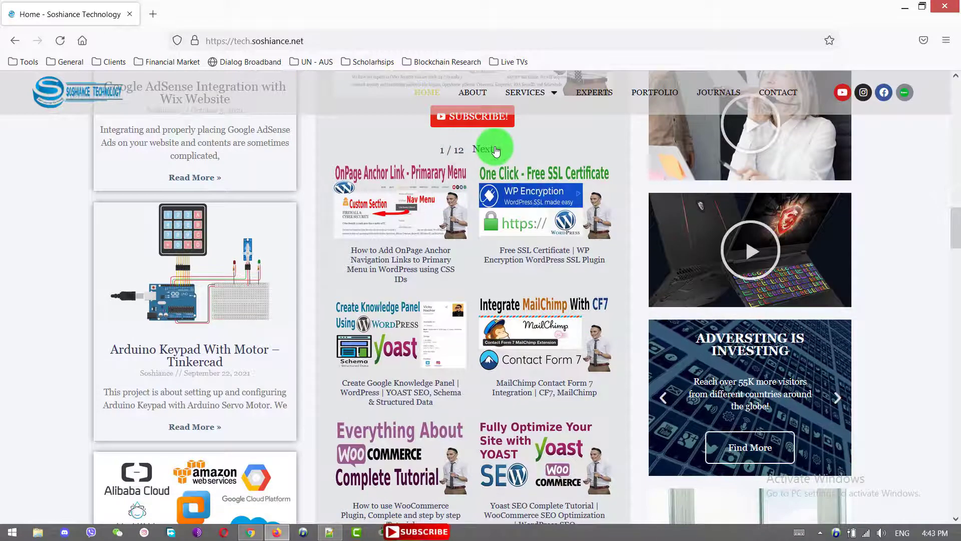
pyautogui.scroll(2, 952, 225)
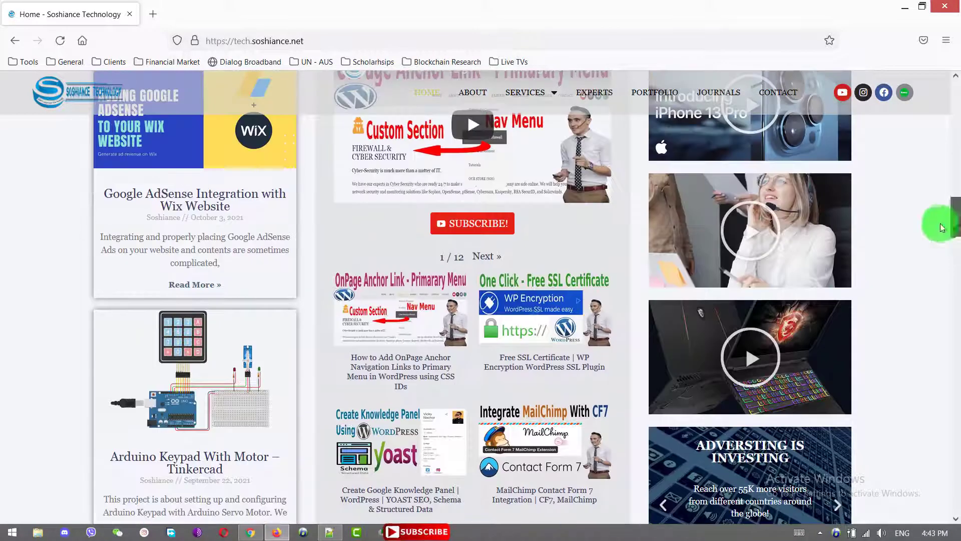
pyautogui.click(483, 261)
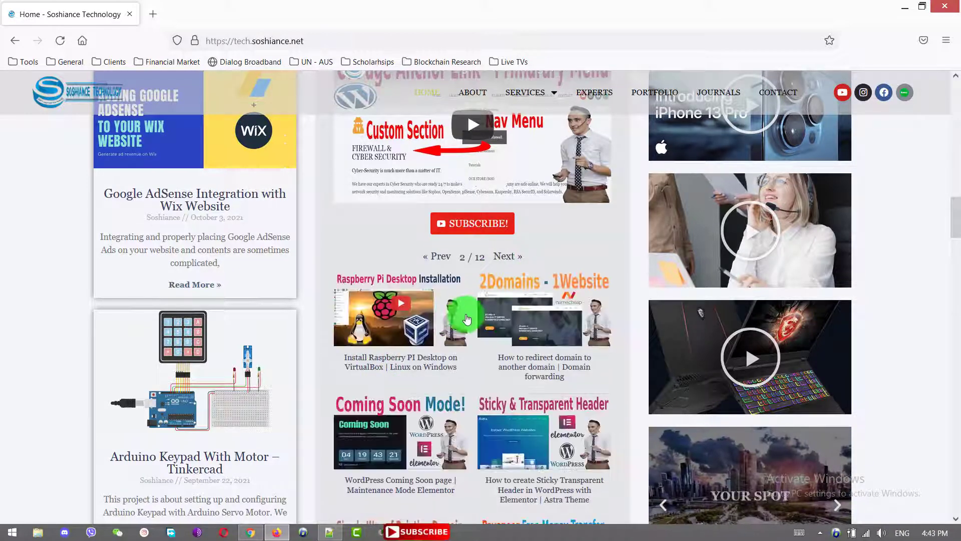
pyautogui.click(508, 255)
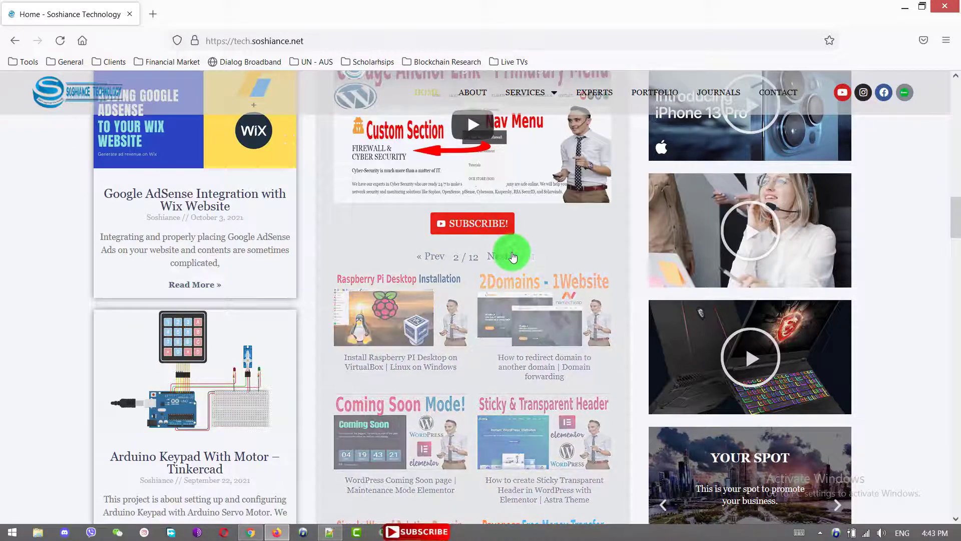
pyautogui.moveTo(954, 226)
pyautogui.mouseDown()
pyautogui.moveTo(954, 257)
pyautogui.moveTo(954, 224)
pyautogui.moveTo(954, 240)
pyautogui.mouseUp()
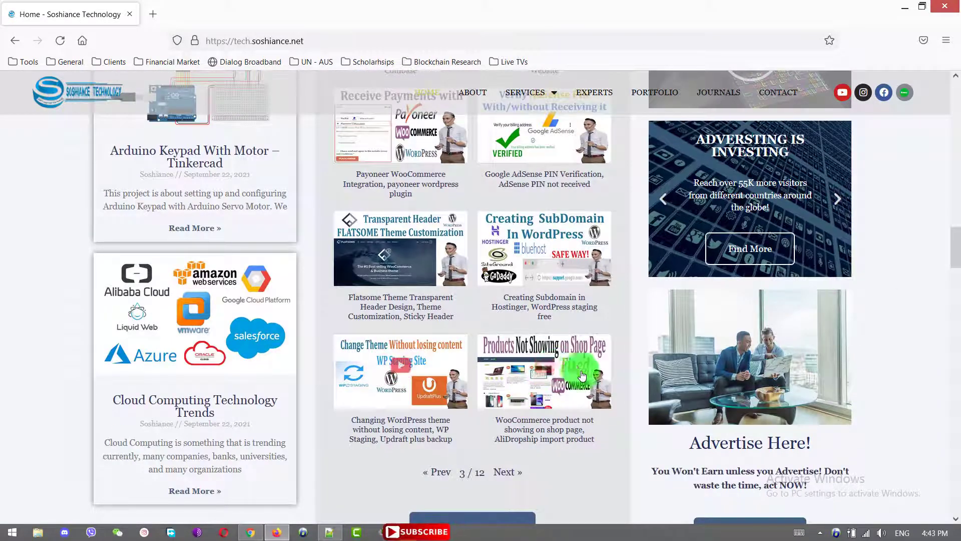
pyautogui.scroll(-3, 937, 250)
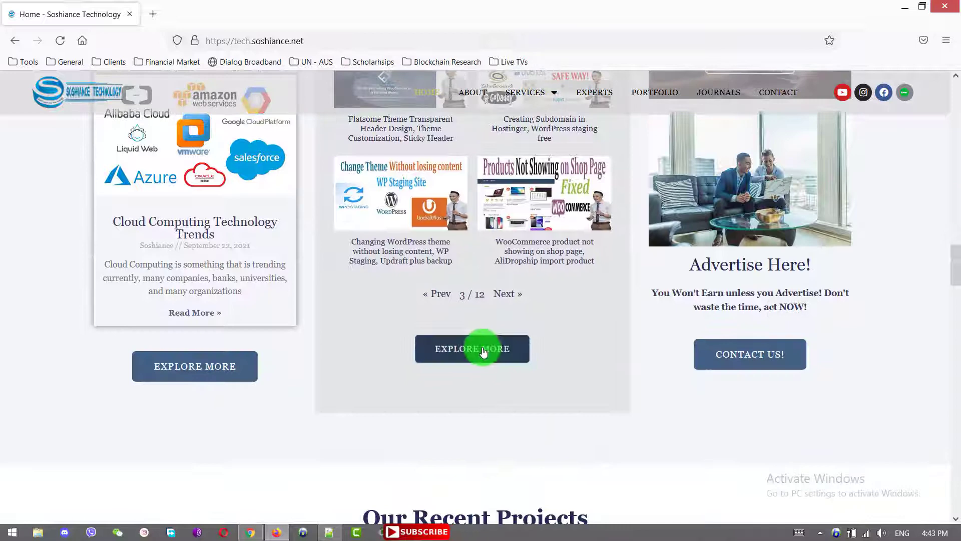
# Browse the Tutorials page, highlighting the AWS and Cisco CCNA & CCNP headings, then close Firefox.
pyautogui.click(481, 348)
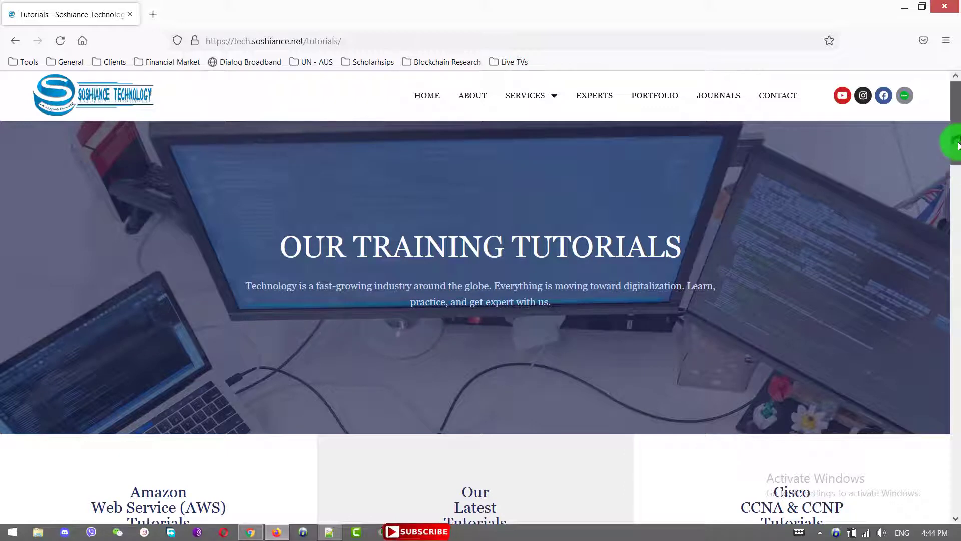
pyautogui.moveTo(955, 154); pyautogui.dragTo(955, 203)
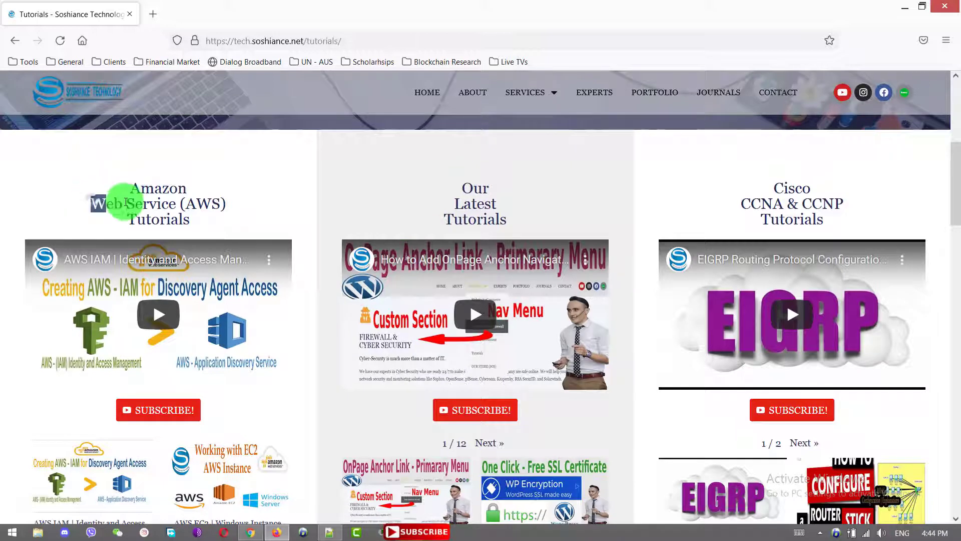
pyautogui.moveTo(91, 202); pyautogui.dragTo(226, 203)
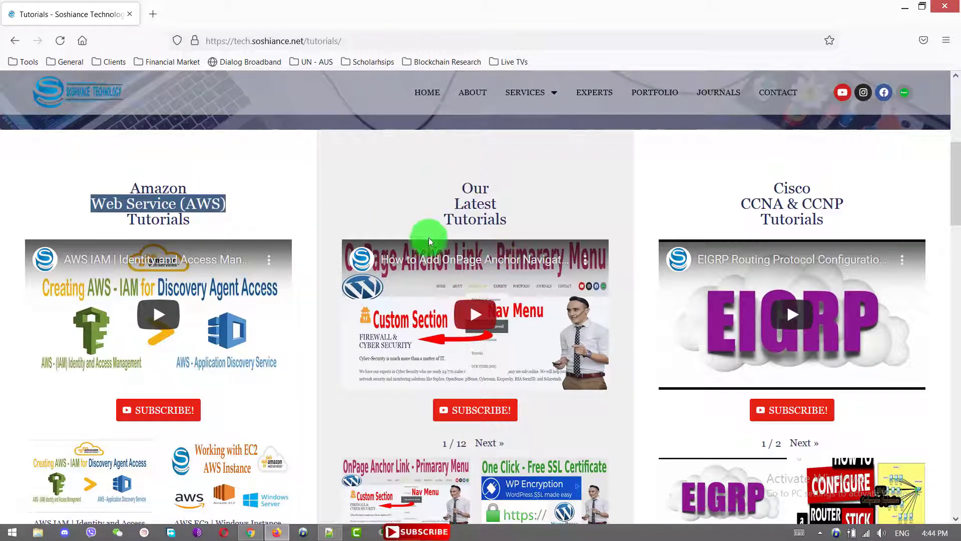
pyautogui.click(772, 190)
pyautogui.moveTo(771, 190); pyautogui.dragTo(818, 222)
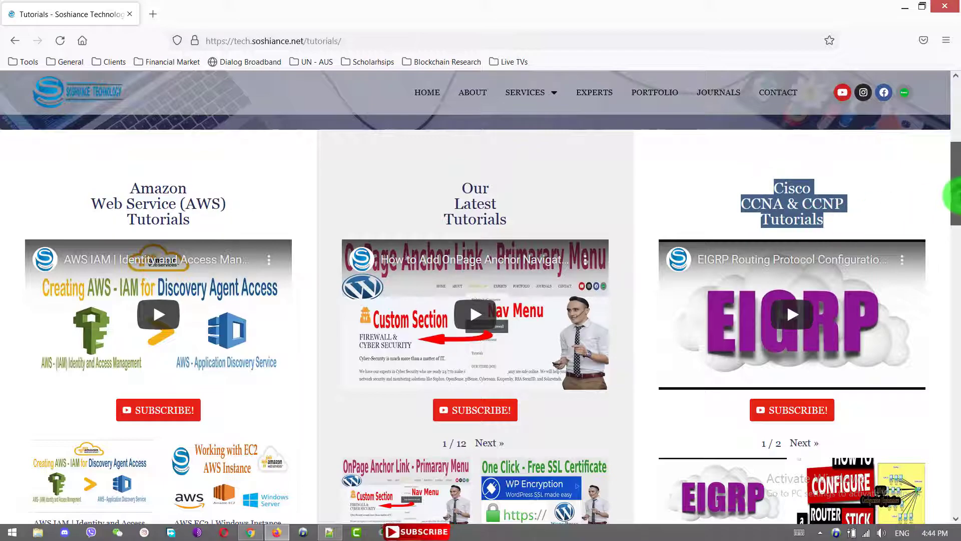
pyautogui.moveTo(952, 196); pyautogui.dragTo(953, 442)
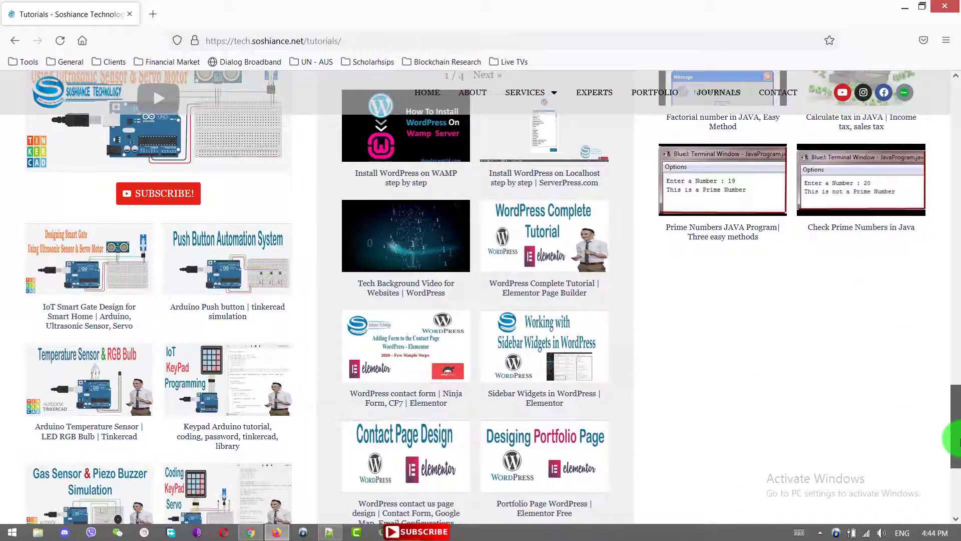
pyautogui.moveTo(953, 442)
pyautogui.mouseDown()
pyautogui.moveTo(953, 497)
pyautogui.moveTo(953, 105)
pyautogui.mouseUp()
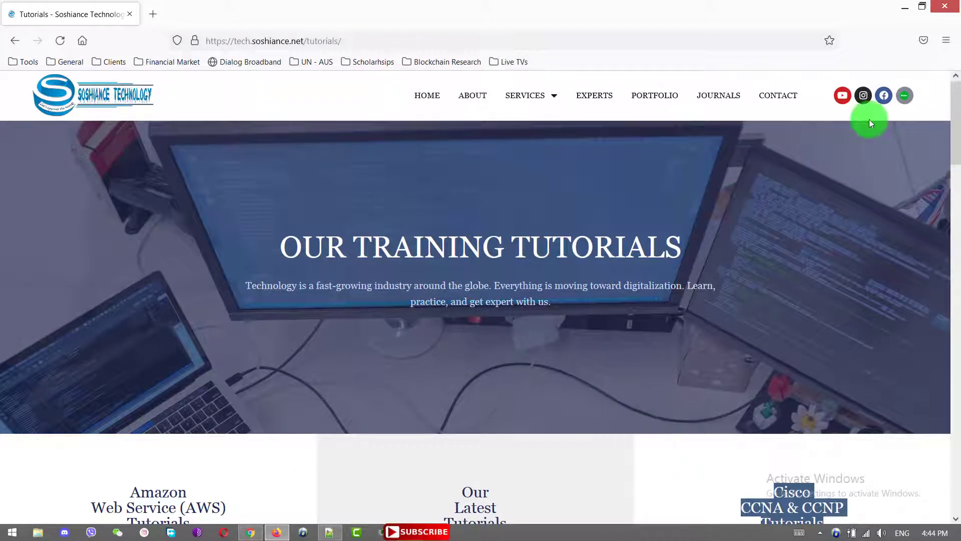
pyautogui.click(939, 13)
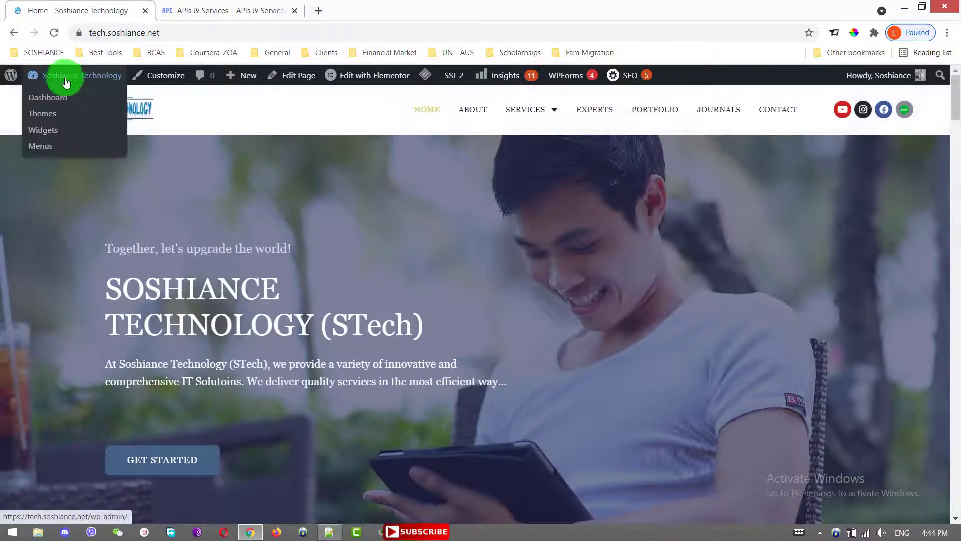
# Go to the Dashboard from the Soshiance Technology site menu in the admin bar.
pyautogui.click(56, 100)
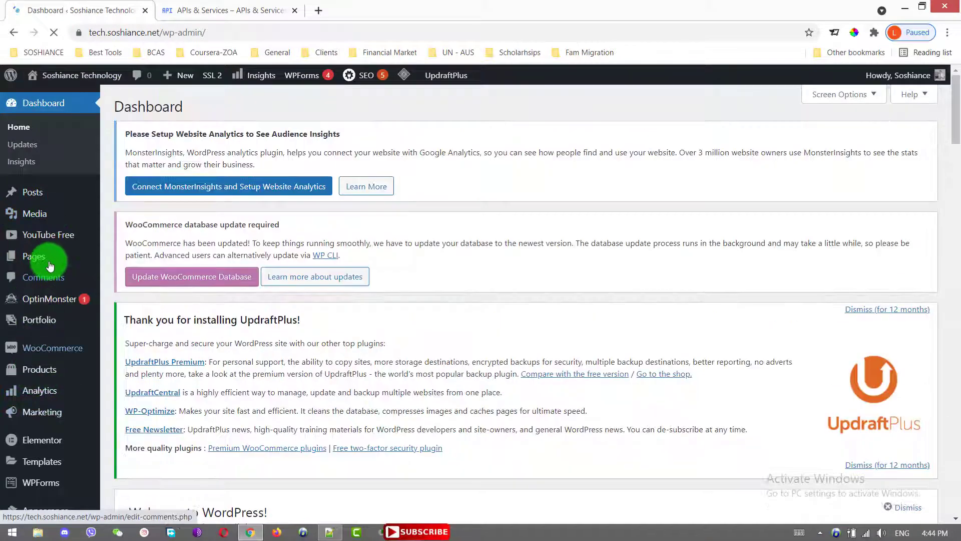
pyautogui.scroll(-5, 49, 266)
# Search the Add Plugins directory for 'YouTube Gallery', returning 722 results.
pyautogui.moveTo(36, 471)
pyautogui.click(137, 329)
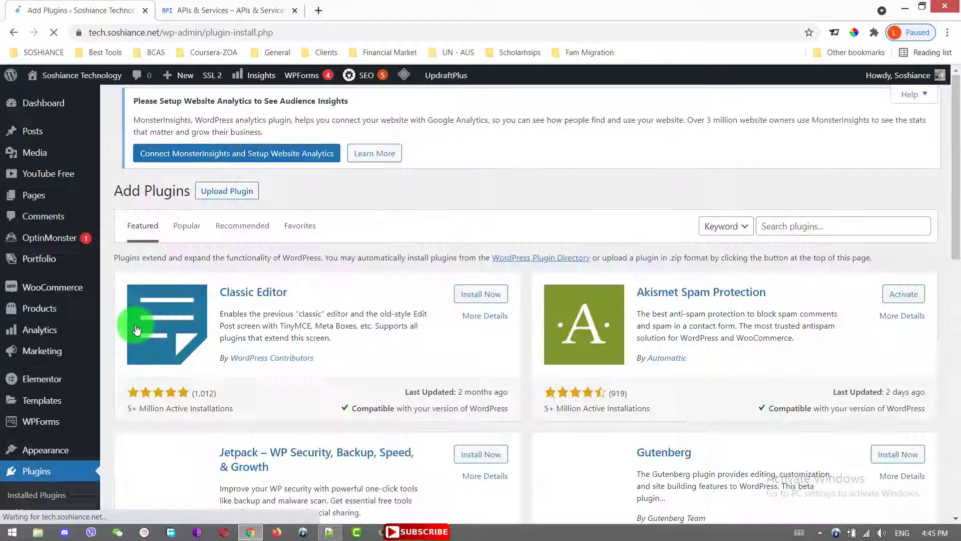
pyautogui.click(806, 227)
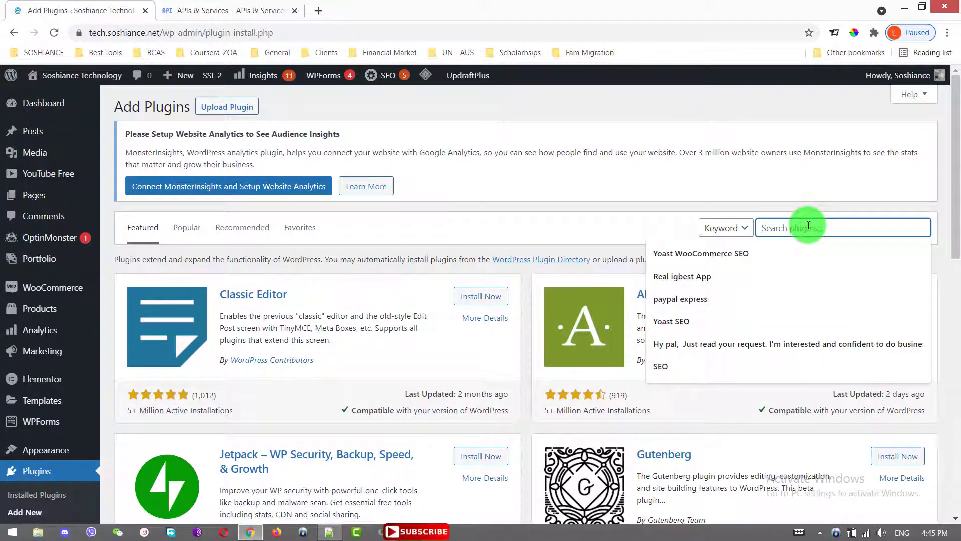
pyautogui.write('YouTube')
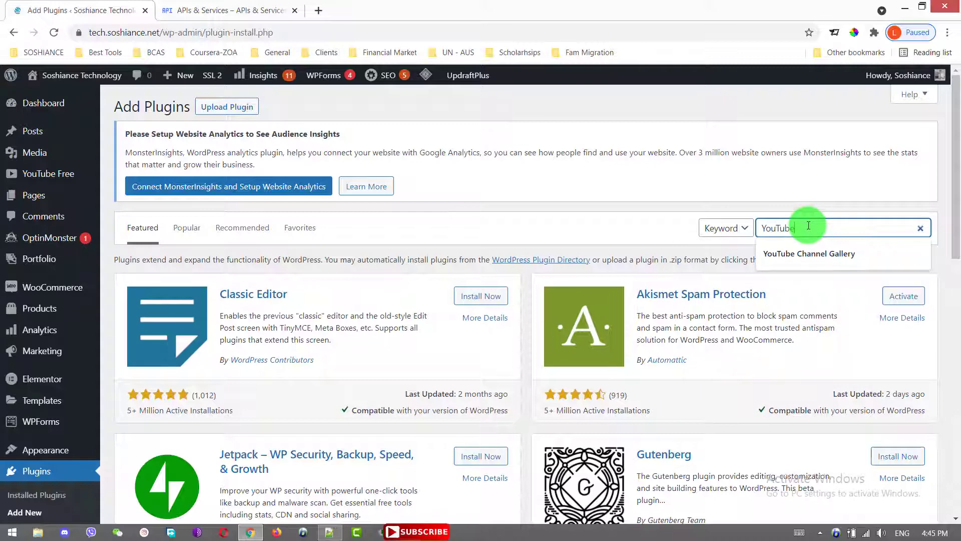
pyautogui.write(' Gallery')
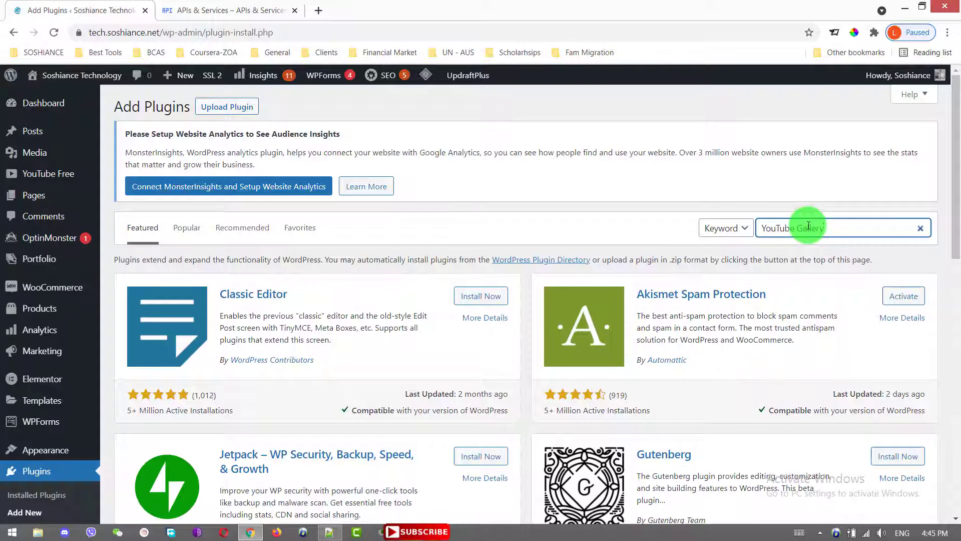
pyautogui.press('Return')
pyautogui.scroll(-1, 808, 227)
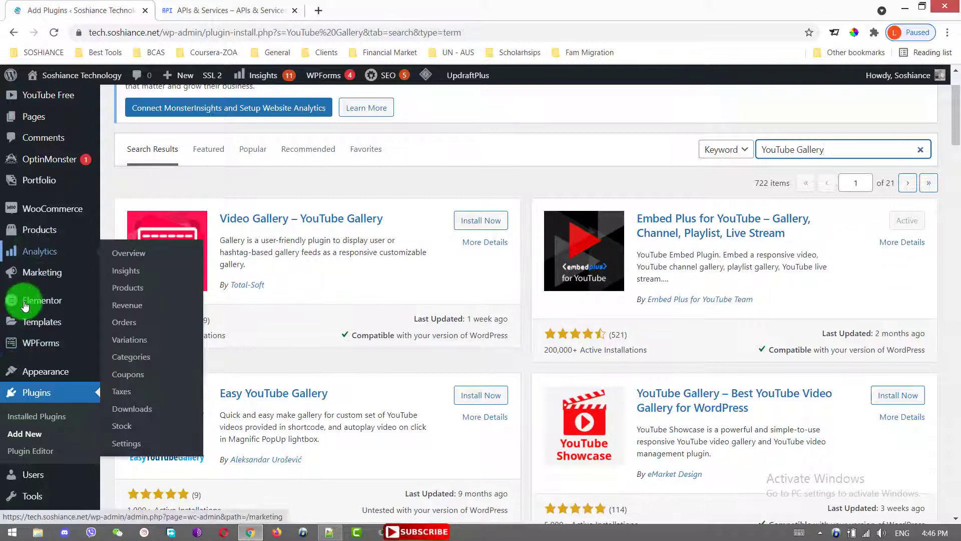
pyautogui.scroll(2, 39, 293)
pyautogui.scroll(1, 39, 293)
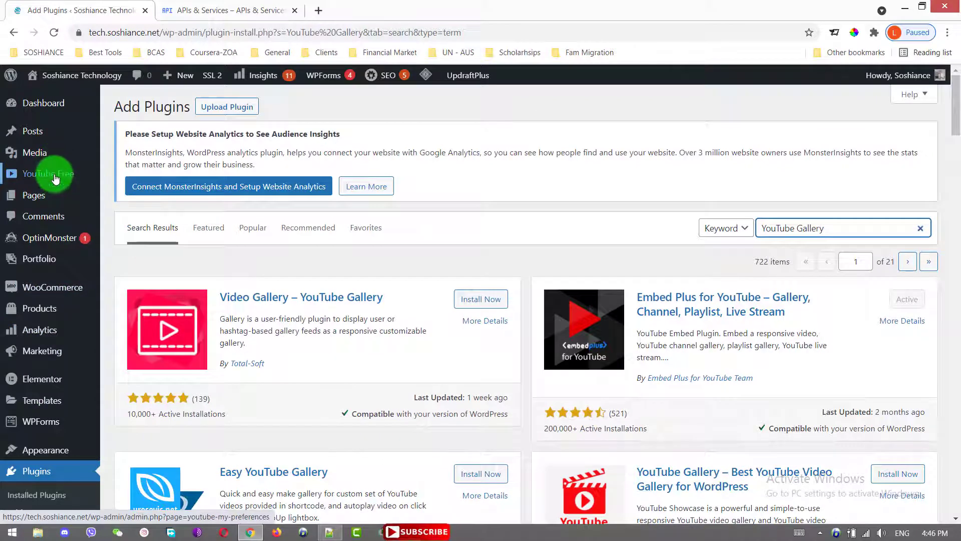
pyautogui.click(55, 174)
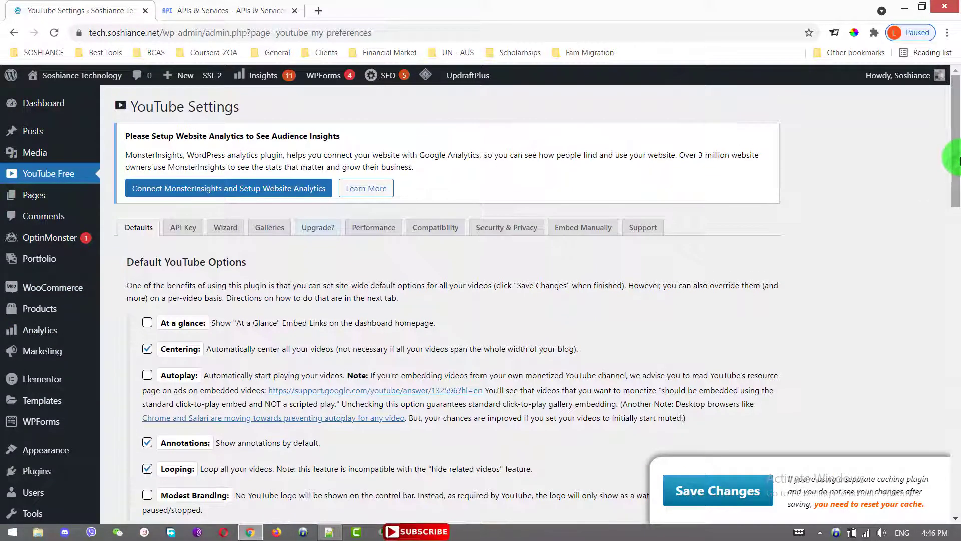
pyautogui.moveTo(952, 159); pyautogui.dragTo(953, 201)
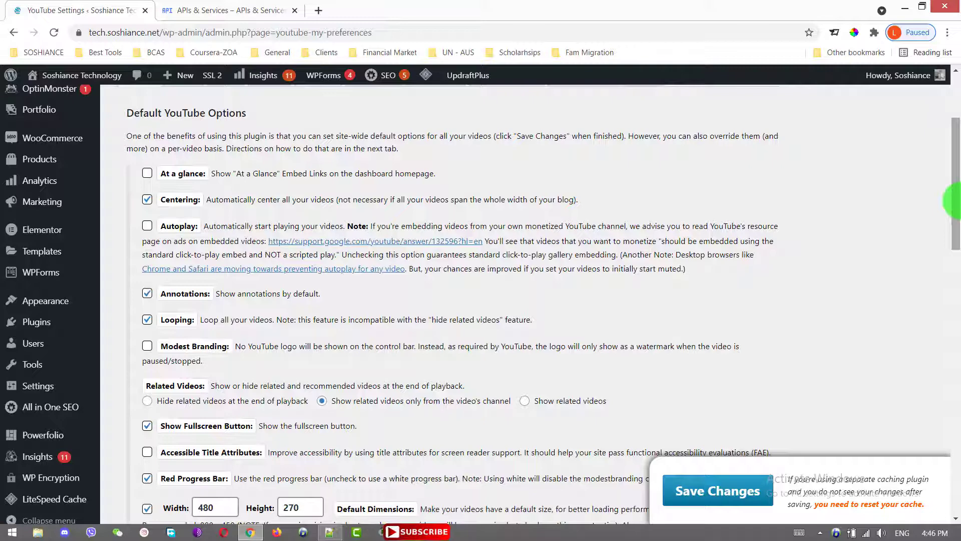
pyautogui.moveTo(953, 201); pyautogui.dragTo(947, 269)
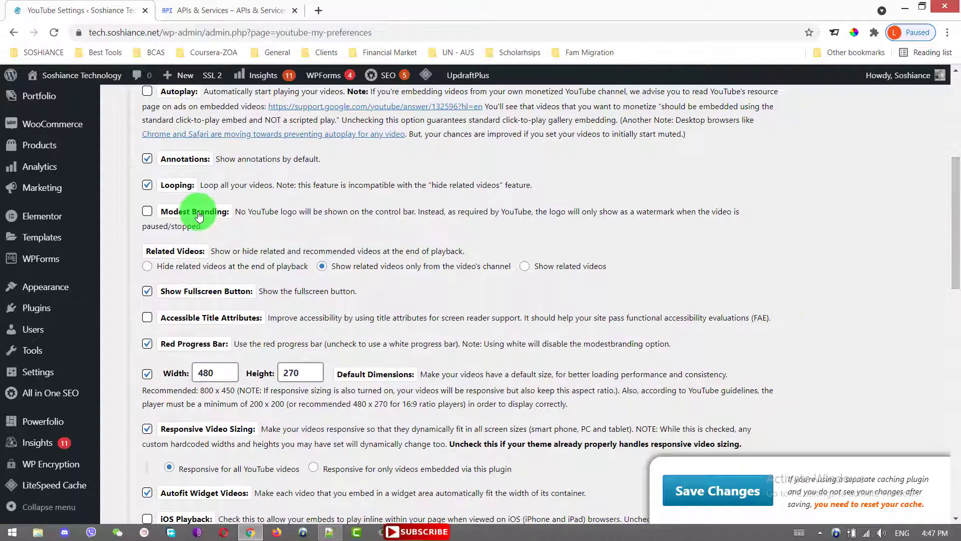
pyautogui.moveTo(952, 204); pyautogui.dragTo(952, 226)
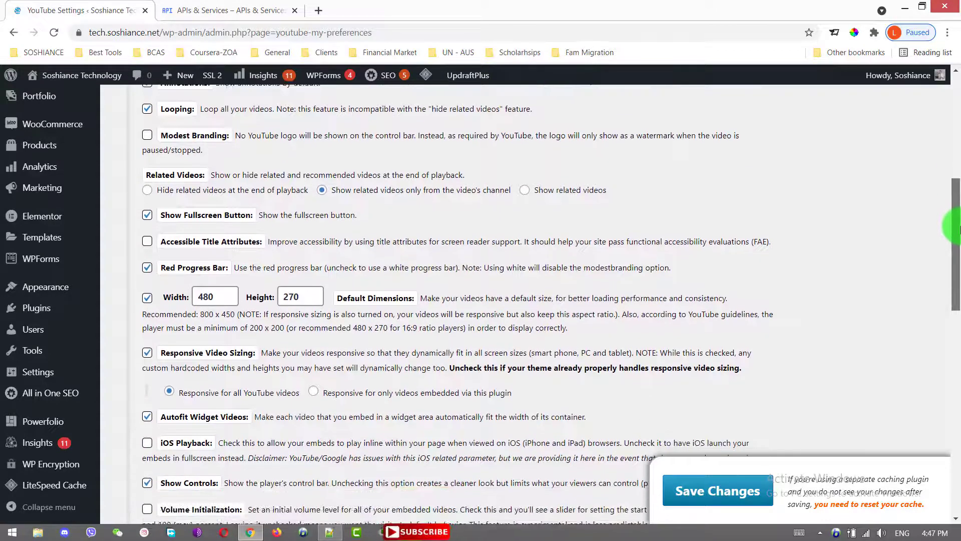
pyautogui.moveTo(952, 226); pyautogui.dragTo(952, 233)
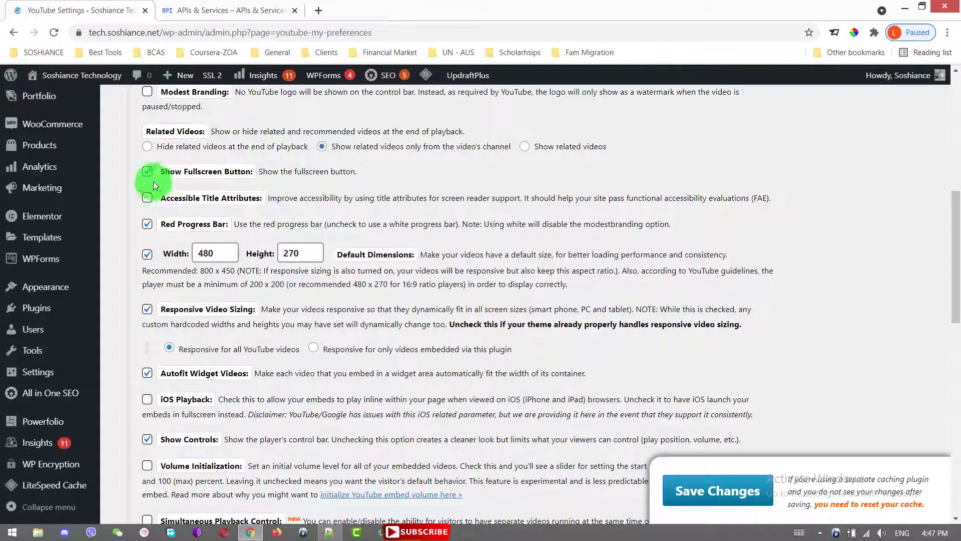
pyautogui.moveTo(952, 256); pyautogui.dragTo(952, 390)
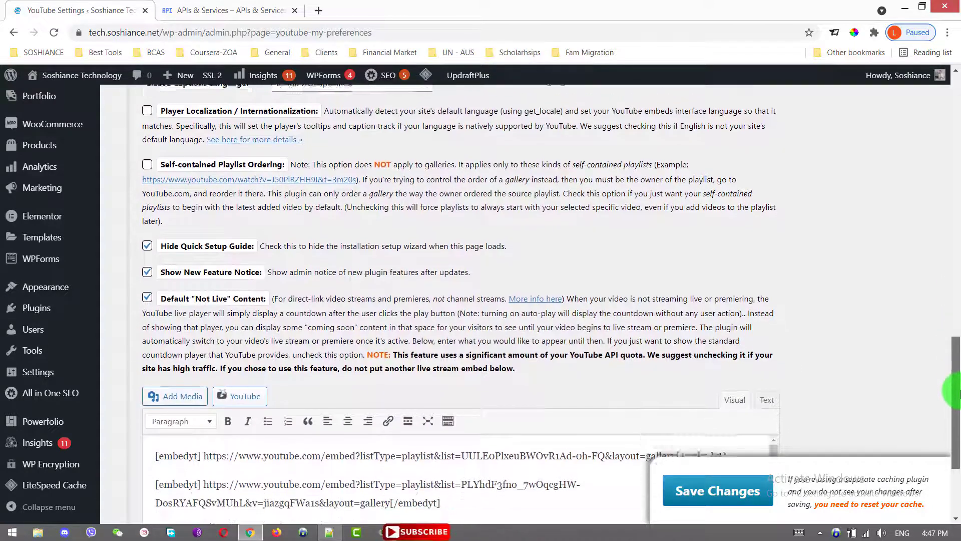
pyautogui.moveTo(952, 391); pyautogui.dragTo(953, 421)
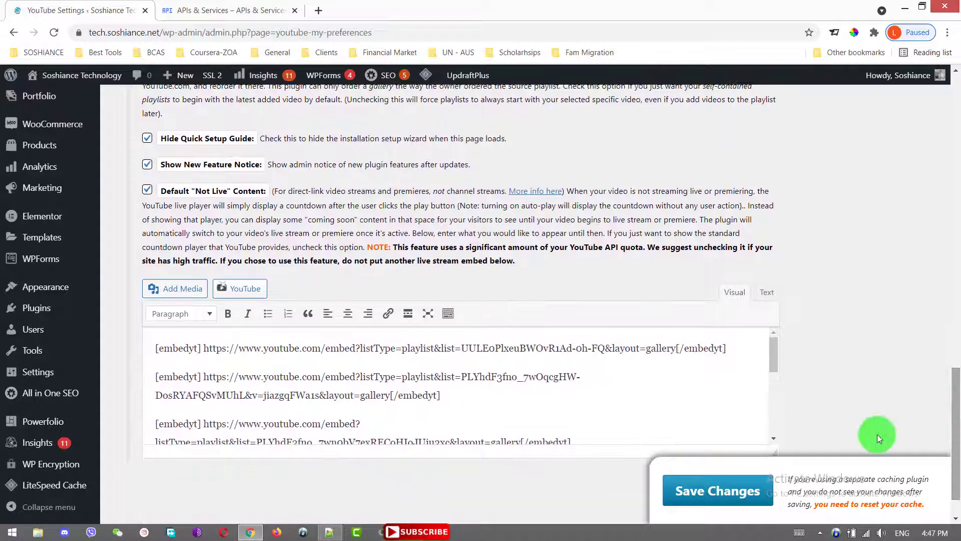
# Inspect the embedyt playlist lines in the Default 'Not Live' Content editor, then open the API Key tab.
pyautogui.moveTo(391, 429)
pyautogui.mouseDown()
pyautogui.moveTo(190, 362)
pyautogui.moveTo(129, 325)
pyautogui.mouseUp()
pyautogui.click(279, 387)
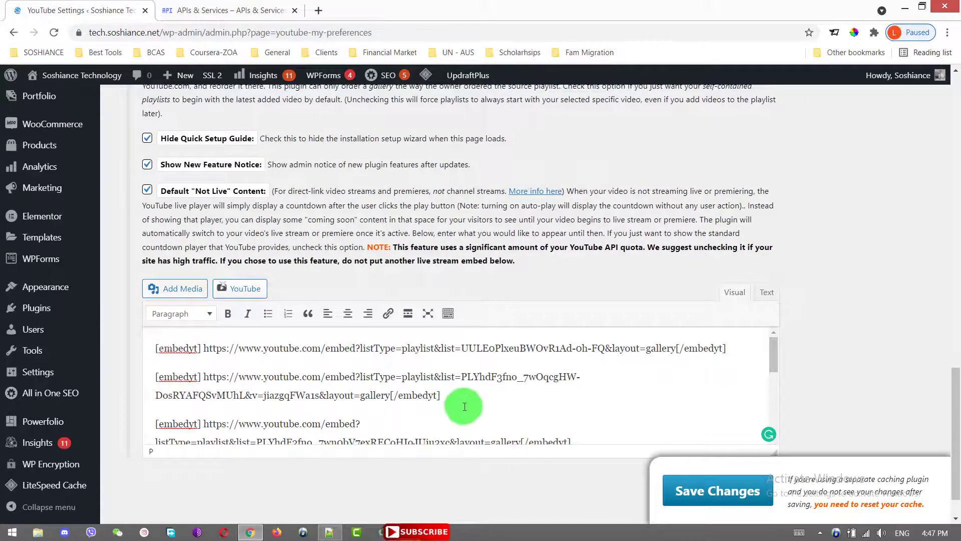
pyautogui.moveTo(361, 424); pyautogui.dragTo(155, 345)
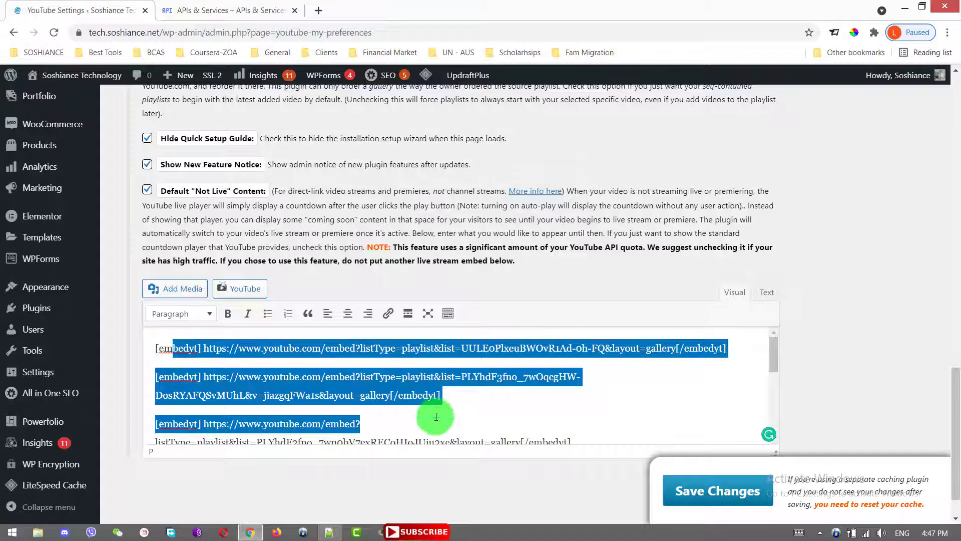
pyautogui.click(434, 418)
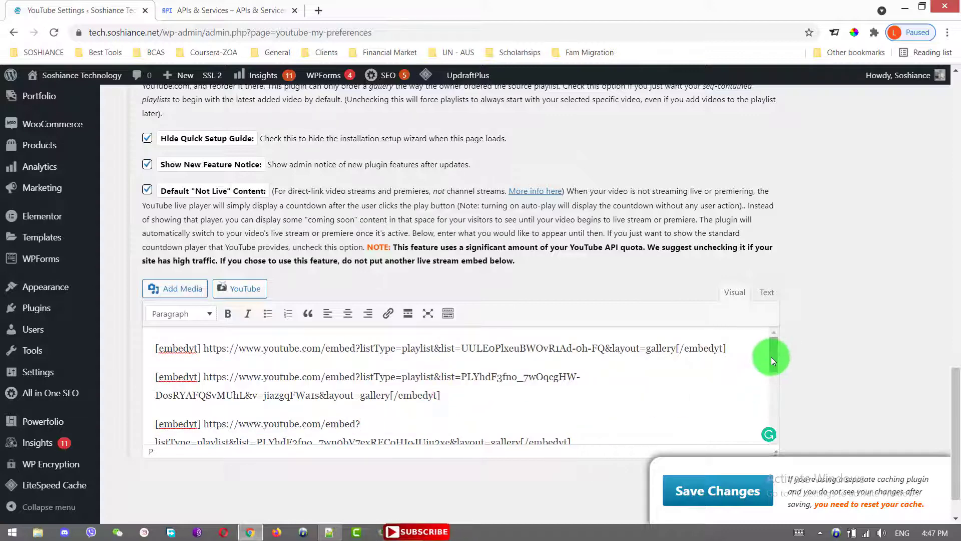
pyautogui.moveTo(774, 357); pyautogui.dragTo(788, 440)
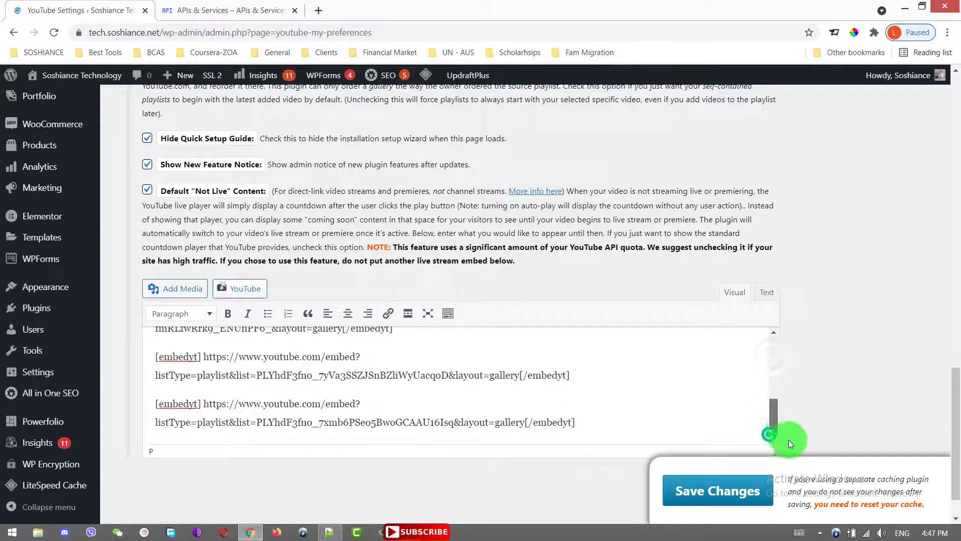
pyautogui.click(610, 422)
pyautogui.moveTo(953, 388); pyautogui.dragTo(952, 90)
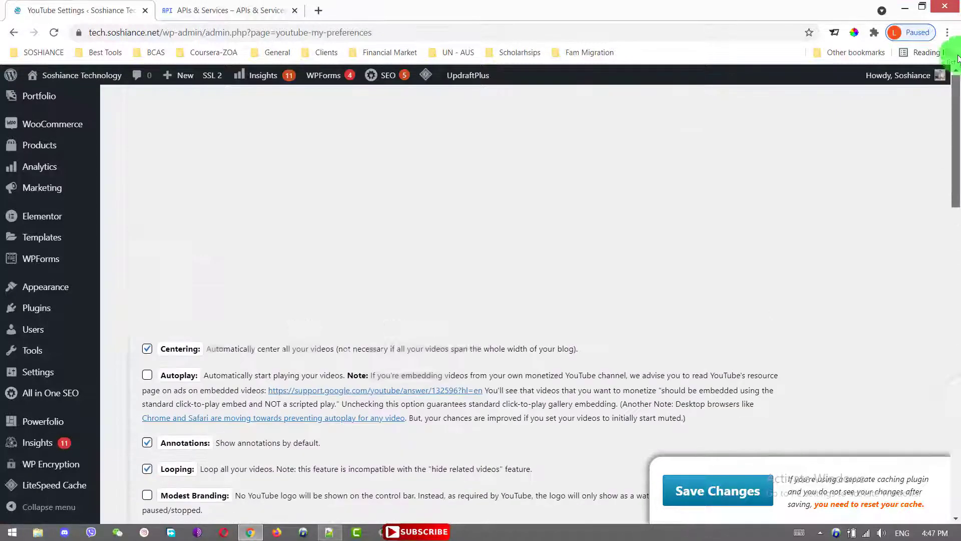
pyautogui.click(183, 227)
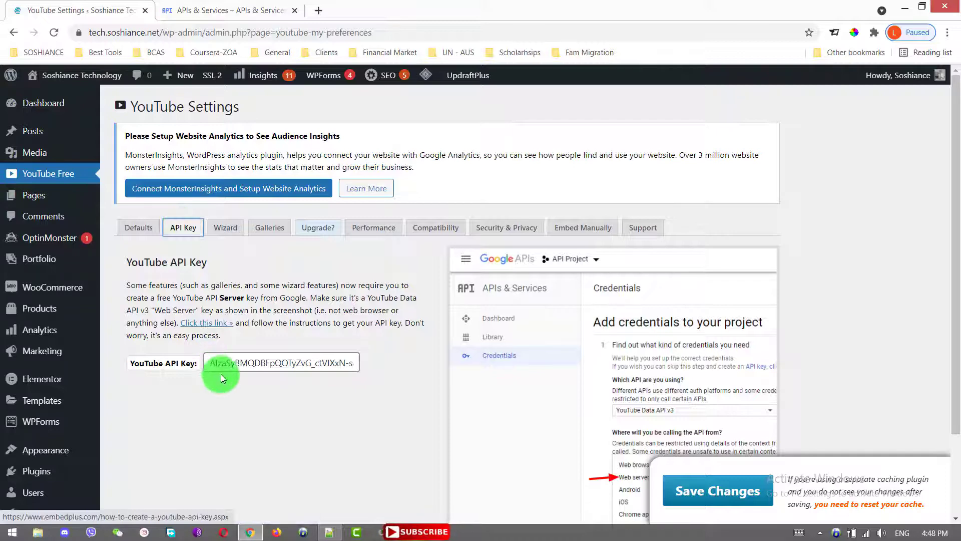
# Select the stored YouTube API key to check it, then go to the APIs & Services tab.
pyautogui.moveTo(243, 363); pyautogui.dragTo(354, 363)
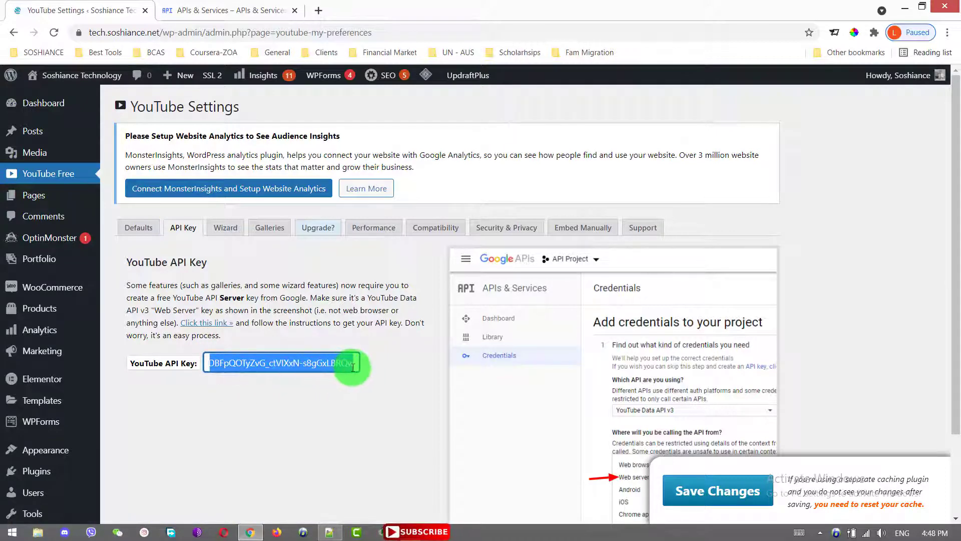
pyautogui.click(241, 361)
pyautogui.click(225, 10)
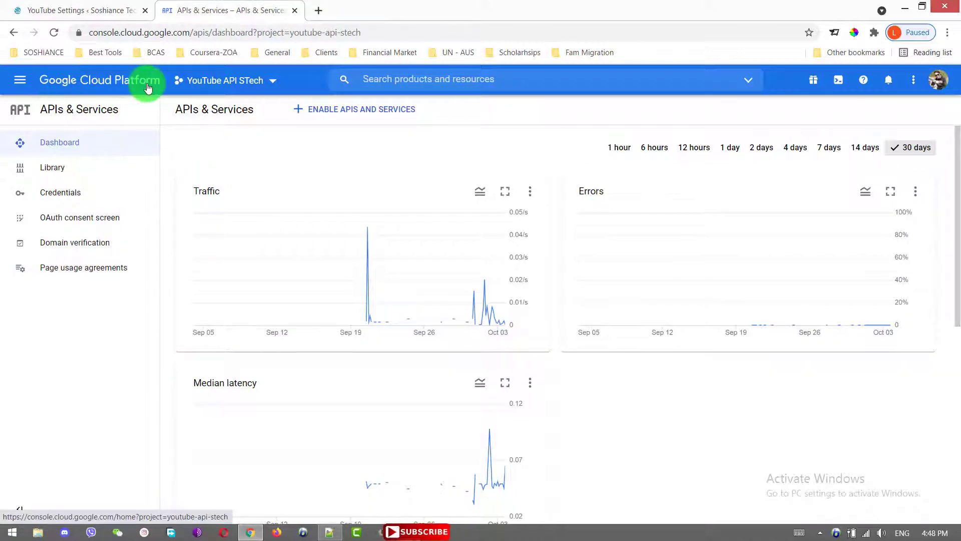
# Look over the cloud project list without switching, then go to the Credentials page.
pyautogui.click(267, 83)
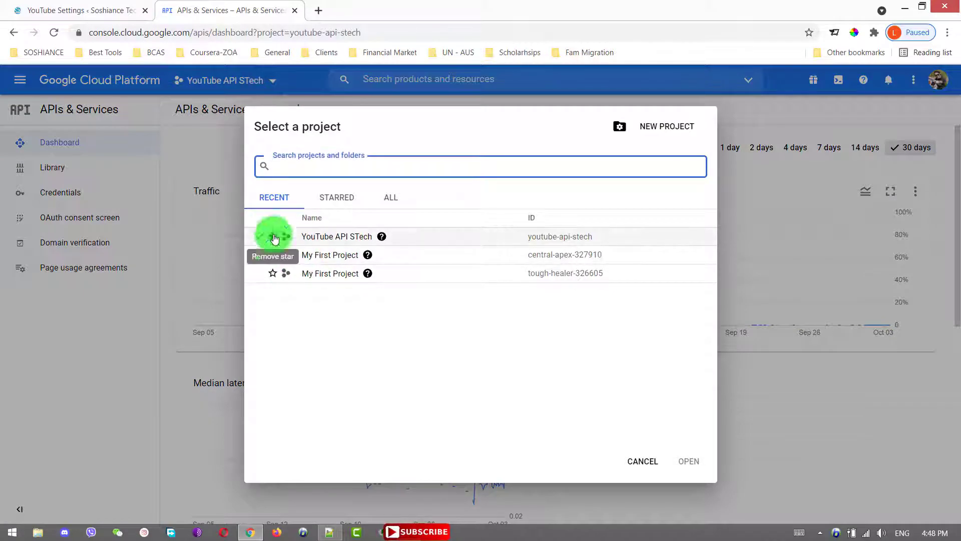
pyautogui.click(644, 463)
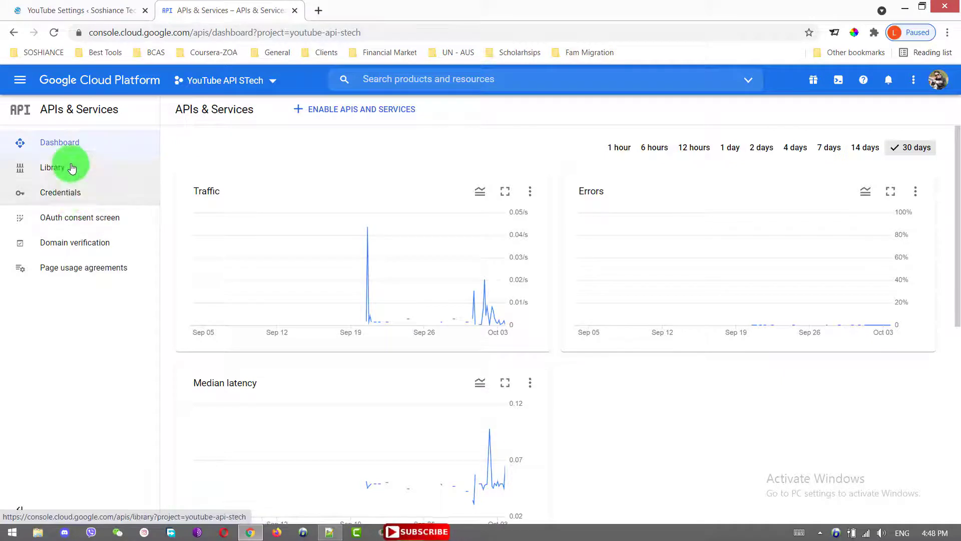
pyautogui.click(78, 195)
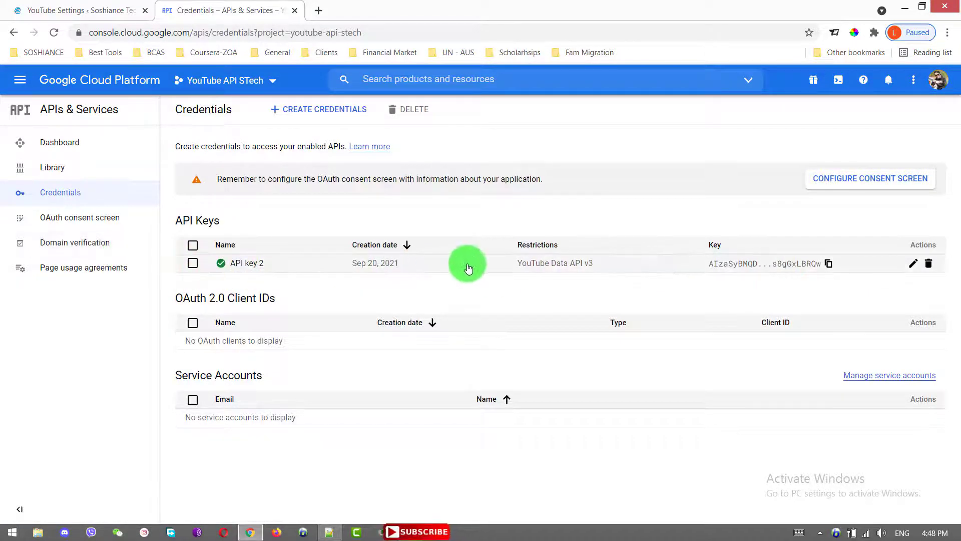
# Create a new API key 3, then delete it so only API key 2 remains.
pyautogui.click(331, 108)
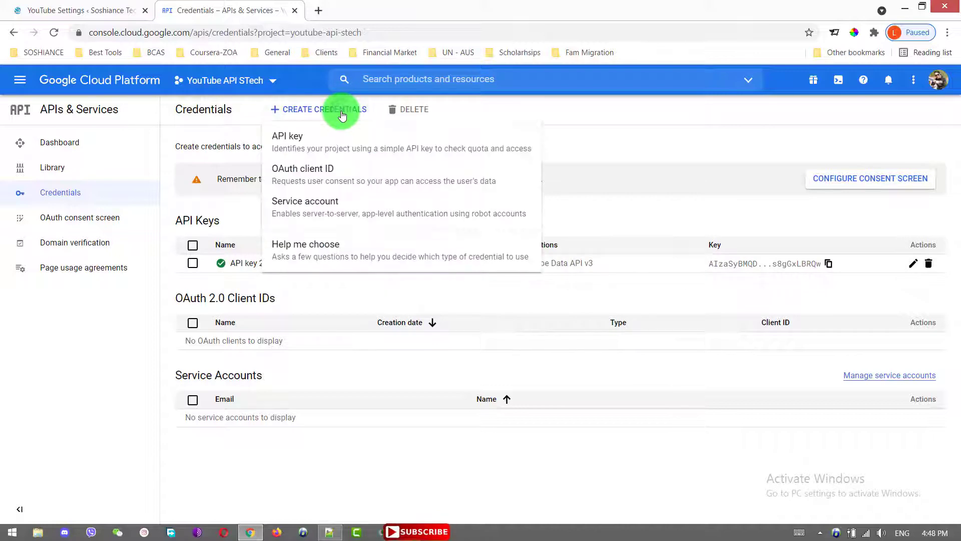
pyautogui.click(300, 136)
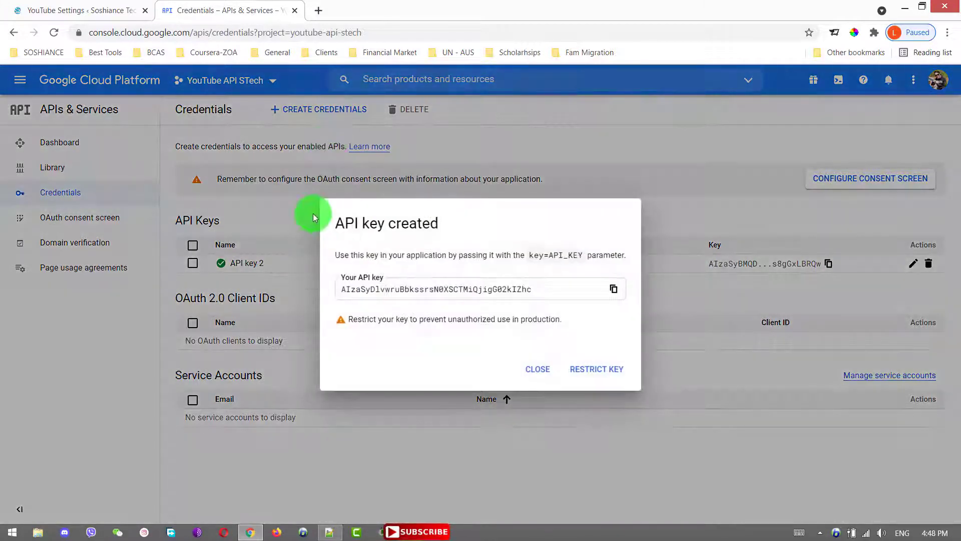
pyautogui.click(542, 372)
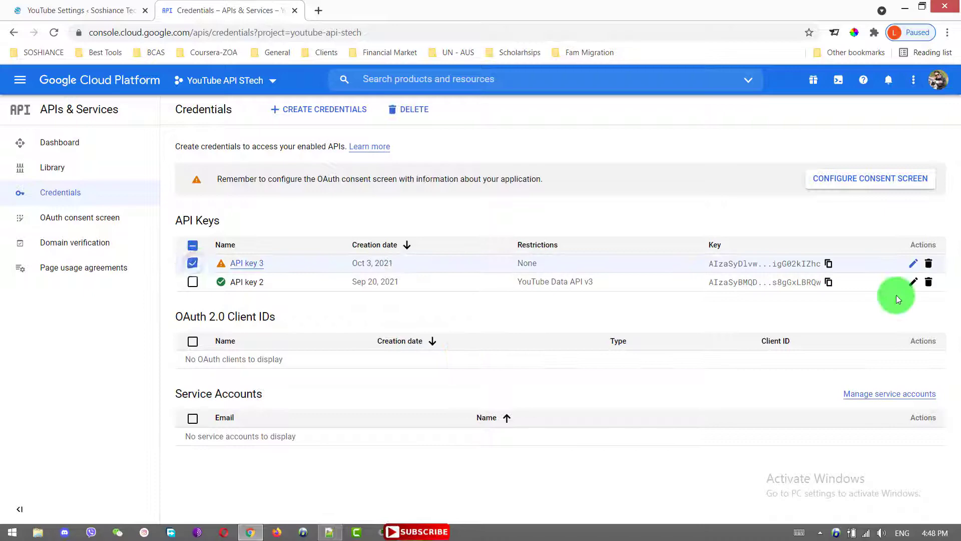
pyautogui.click(928, 263)
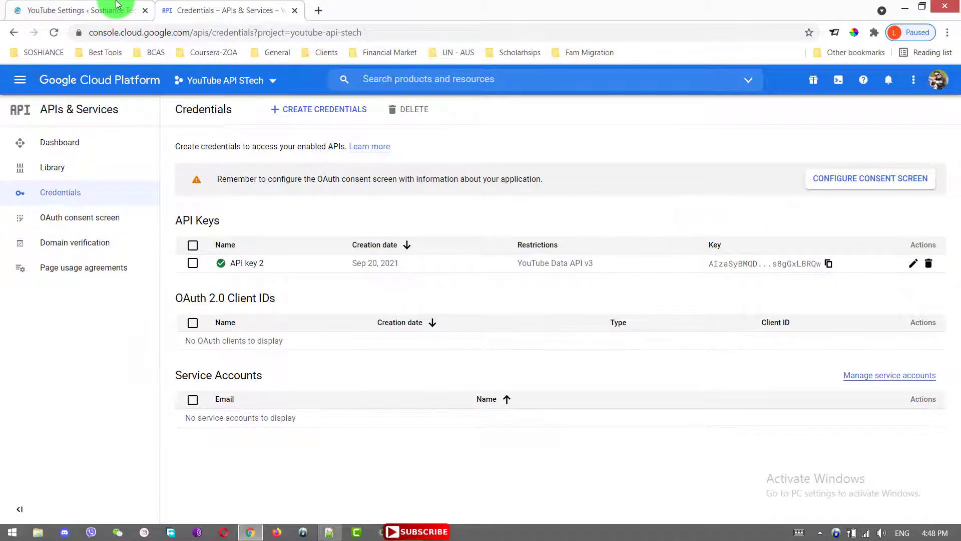
pyautogui.click(83, 9)
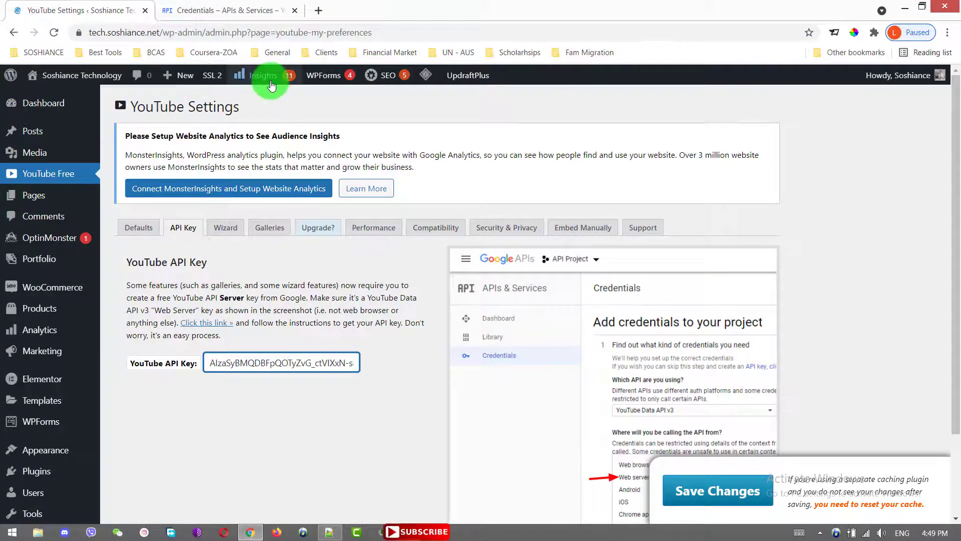
# Show the Wizard directions for the Classic Editor and Widgets.
pyautogui.click(225, 227)
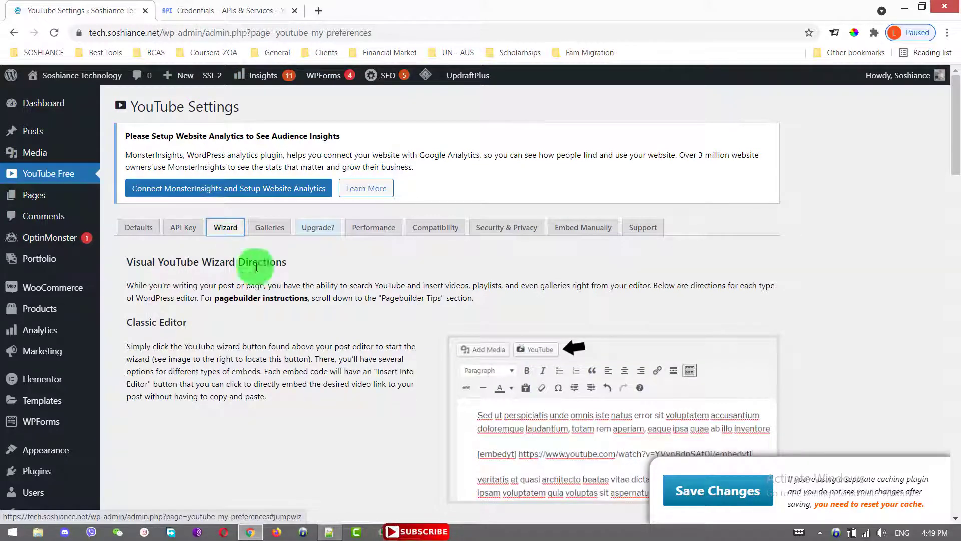
pyautogui.moveTo(954, 135); pyautogui.dragTo(953, 154)
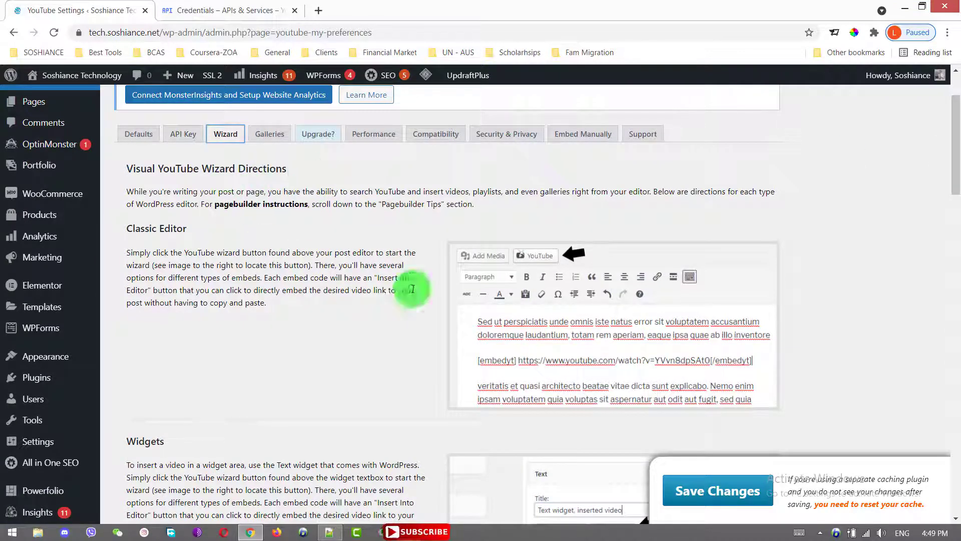
pyautogui.moveTo(954, 176)
pyautogui.mouseDown()
pyautogui.moveTo(952, 421)
pyautogui.moveTo(953, 195)
pyautogui.mouseUp()
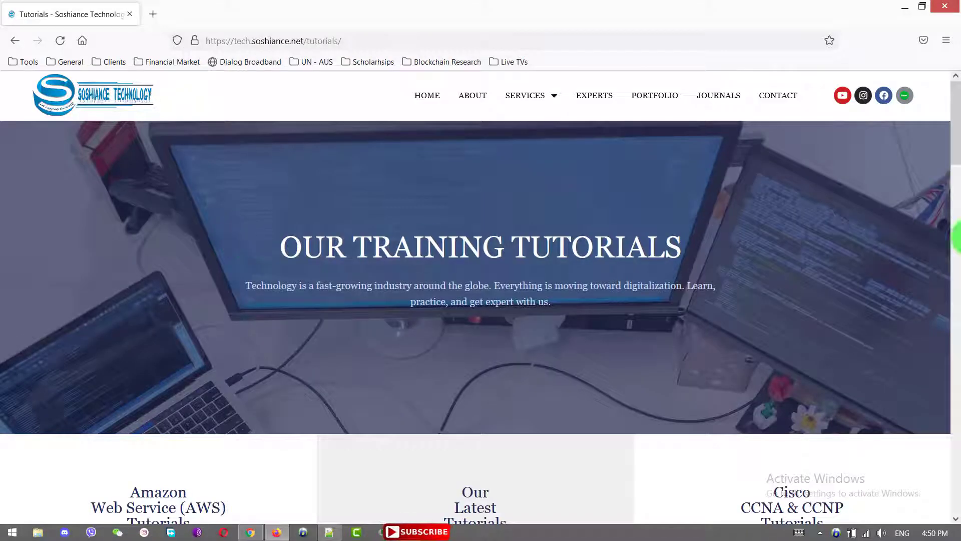
pyautogui.moveTo(955, 121); pyautogui.dragTo(953, 264)
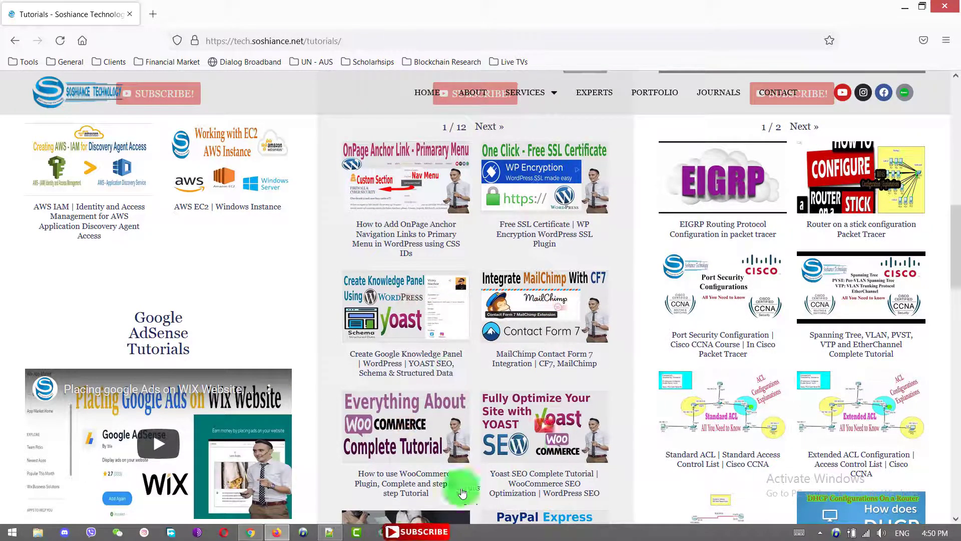
pyautogui.moveTo(954, 240)
pyautogui.mouseDown()
pyautogui.moveTo(953, 262)
pyautogui.moveTo(954, 173)
pyautogui.mouseUp()
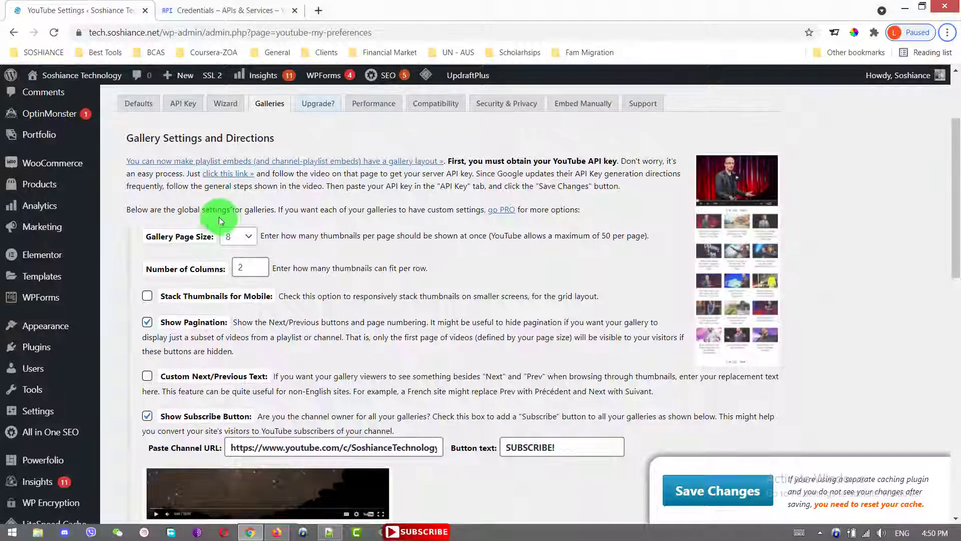
pyautogui.hotkey('alt', 'Tab')
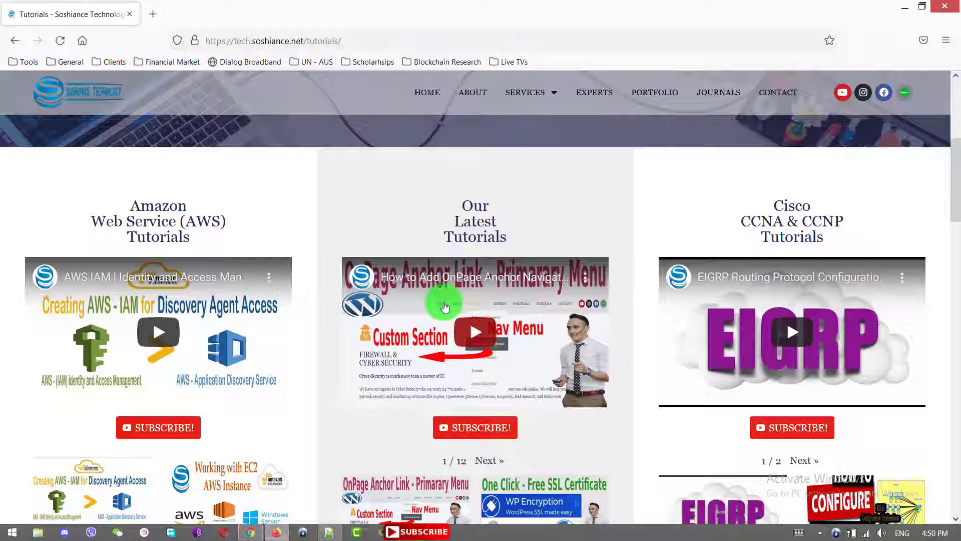
pyautogui.scroll(-3, 445, 306)
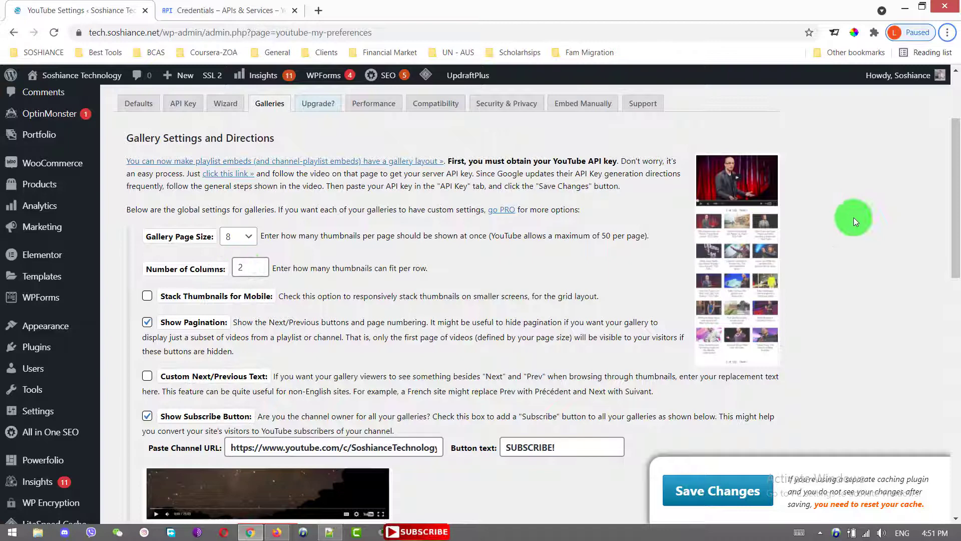
pyautogui.moveTo(955, 218); pyautogui.dragTo(953, 251)
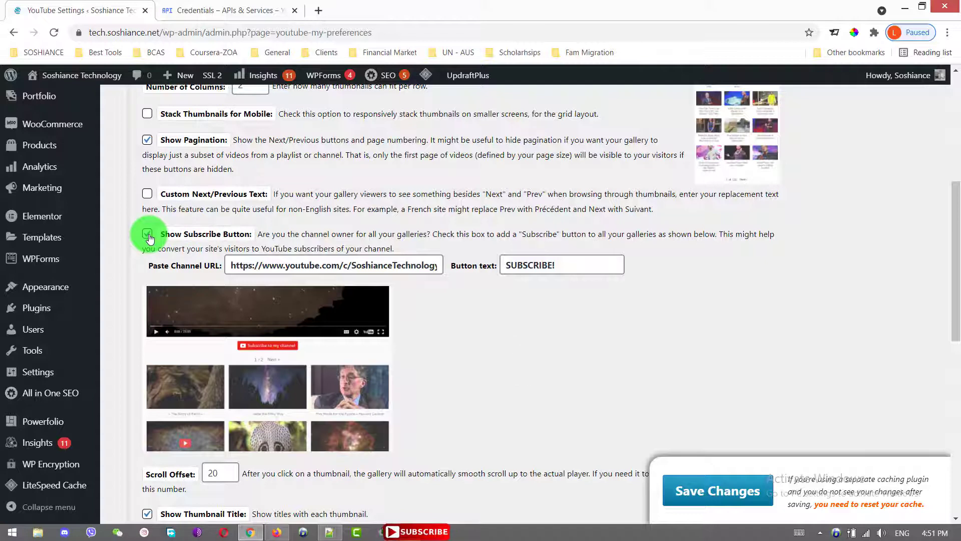
pyautogui.moveTo(579, 265); pyautogui.dragTo(492, 263)
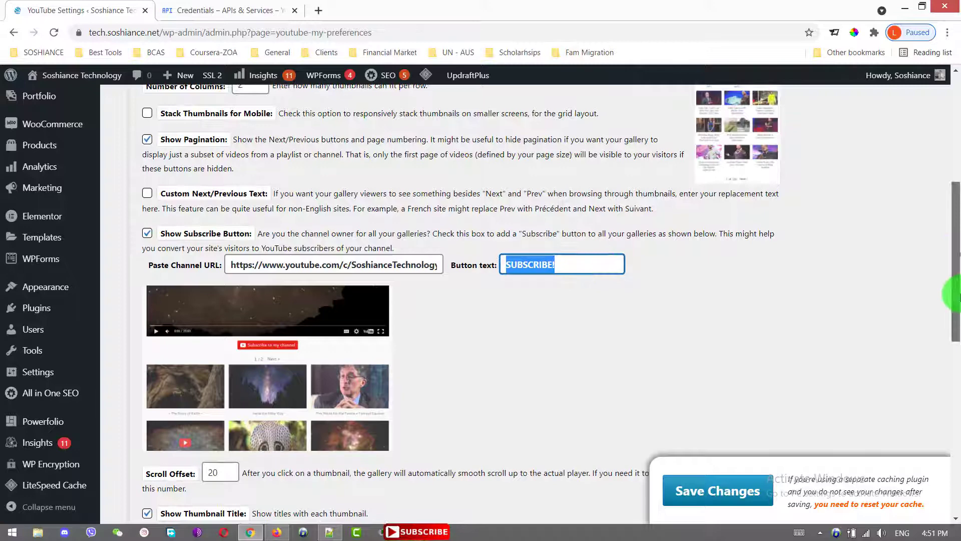
pyautogui.moveTo(952, 248)
pyautogui.mouseDown()
pyautogui.moveTo(952, 447)
pyautogui.moveTo(954, 362)
pyautogui.mouseUp()
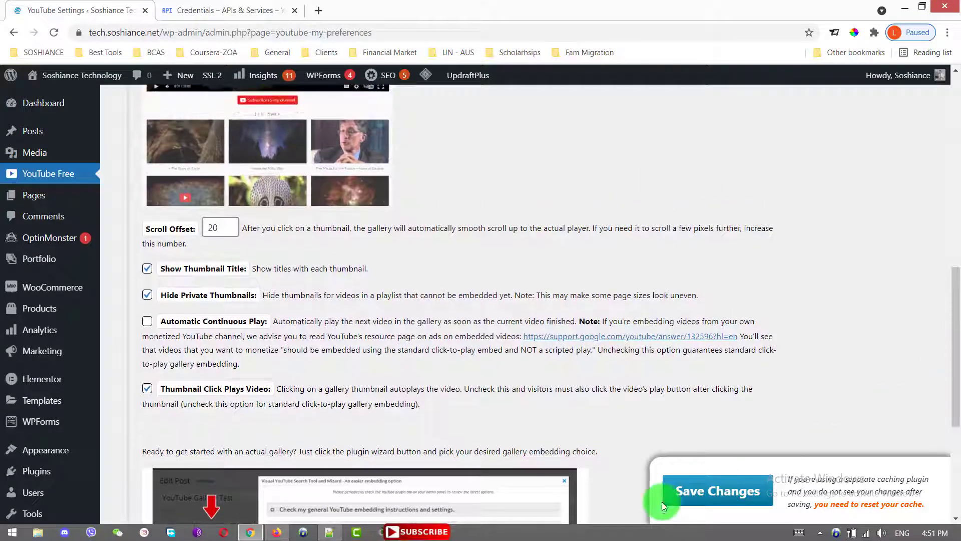
pyautogui.moveTo(954, 362); pyautogui.dragTo(954, 168)
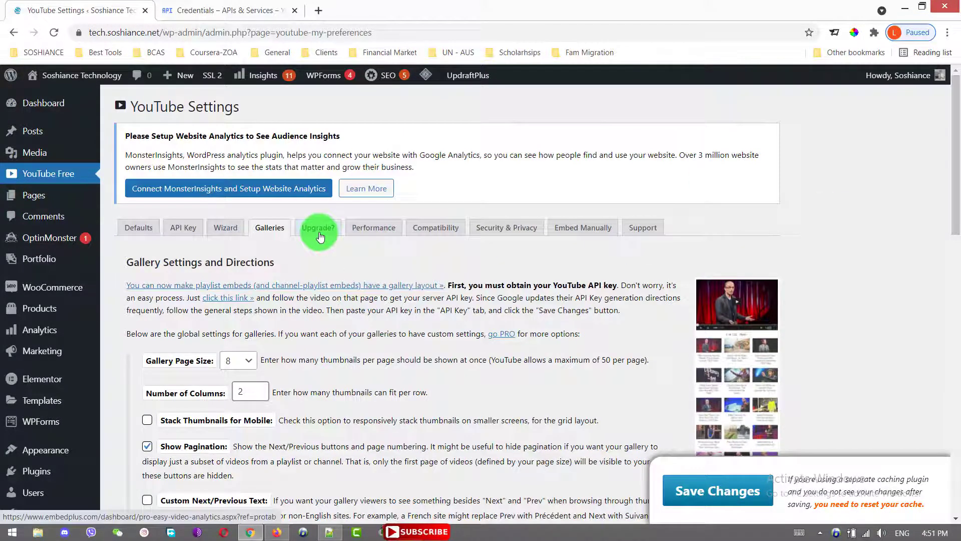
# Go through the Performance, Compatibility, Security & Privacy and Embed Manually settings tabs.
pyautogui.click(373, 227)
pyautogui.click(434, 228)
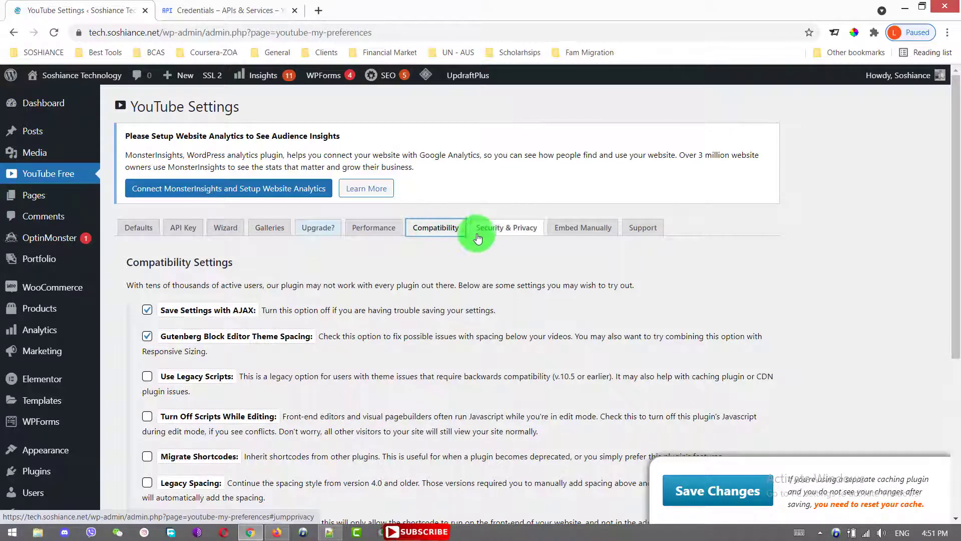
pyautogui.click(506, 228)
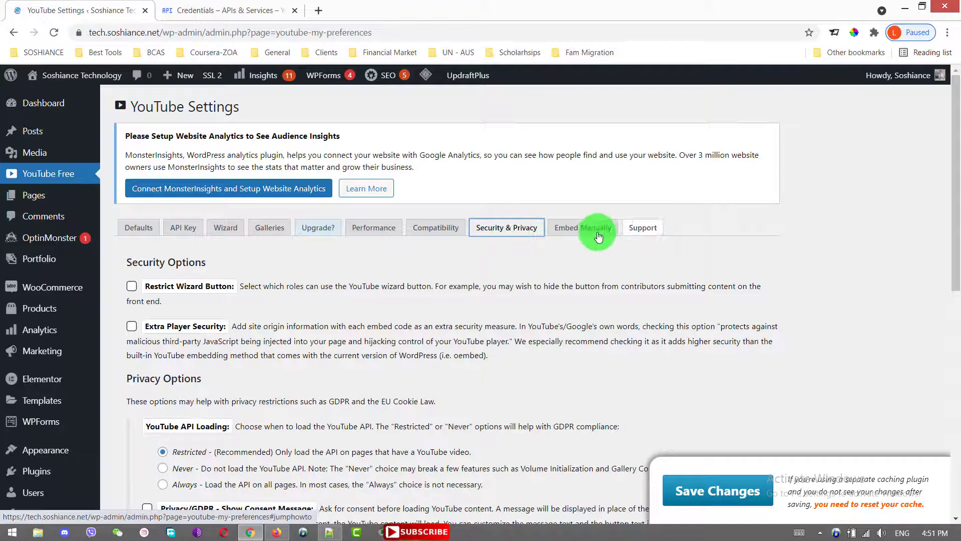
pyautogui.click(583, 227)
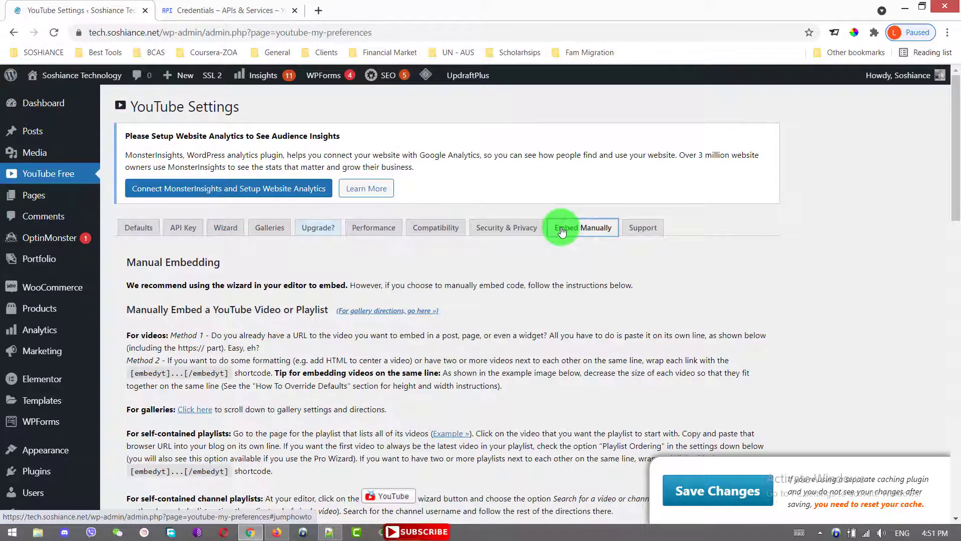
pyautogui.scroll(-2, 515, 283)
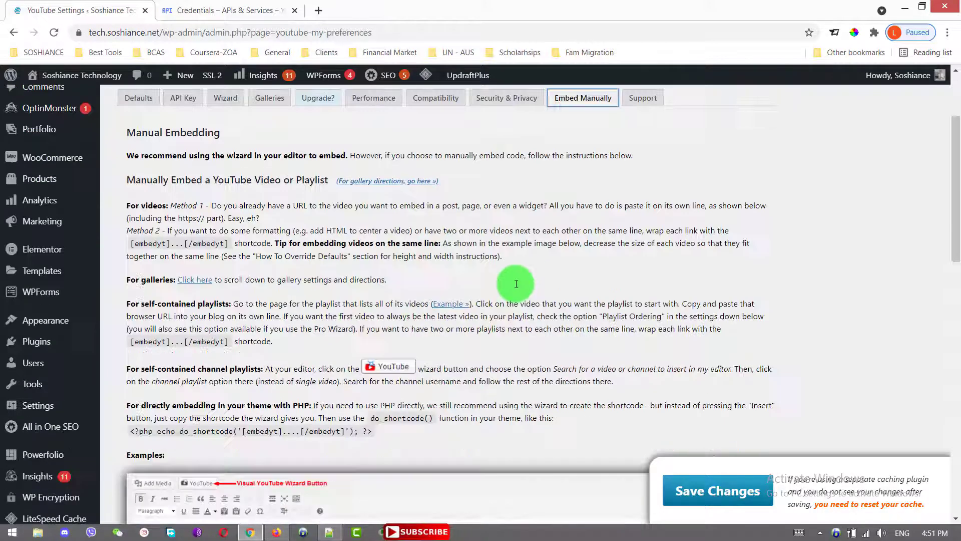
pyautogui.scroll(-2, 516, 284)
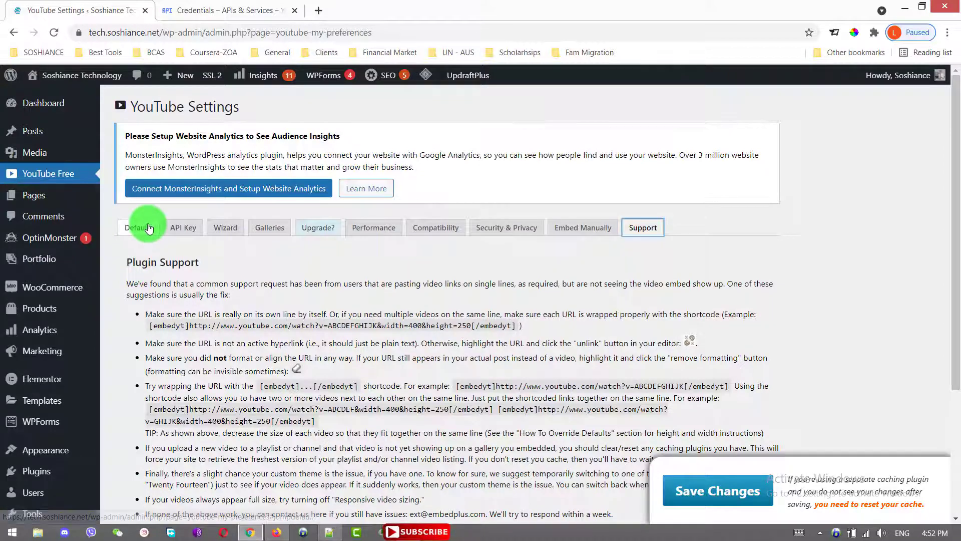
# In Defaults, add blank lines after the last shortcode in the Not Live editor.
pyautogui.click(138, 228)
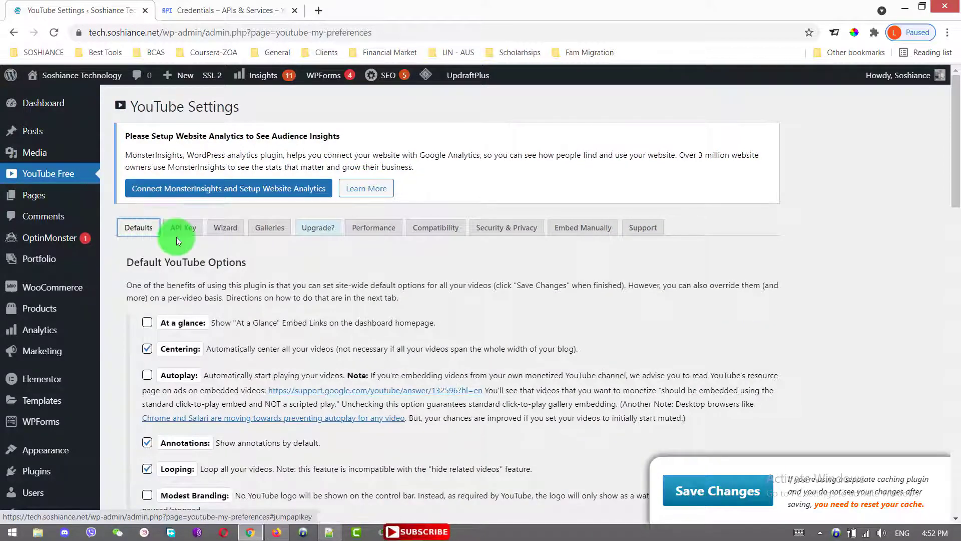
pyautogui.scroll(-5, 177, 237)
pyautogui.scroll(-4, 301, 263)
pyautogui.scroll(-3, 386, 294)
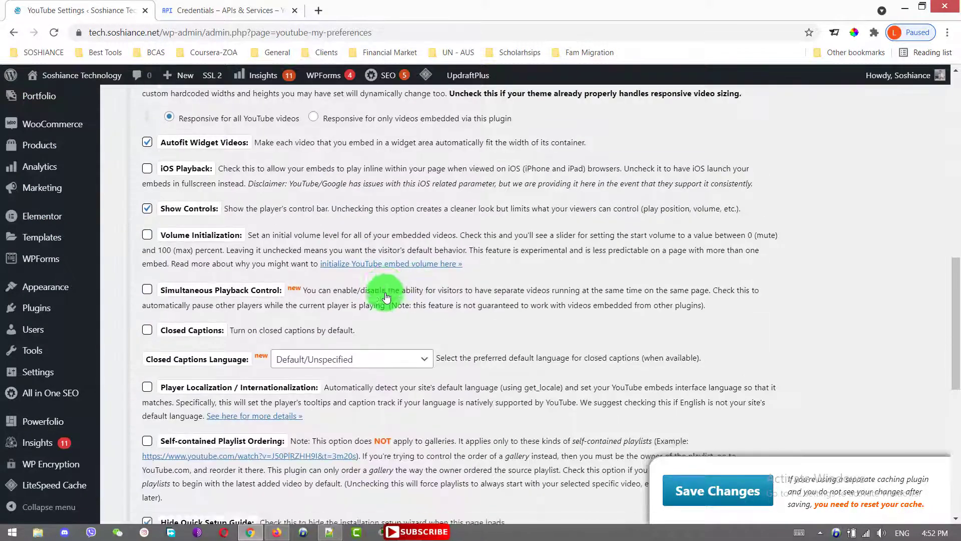
pyautogui.scroll(-5, 385, 295)
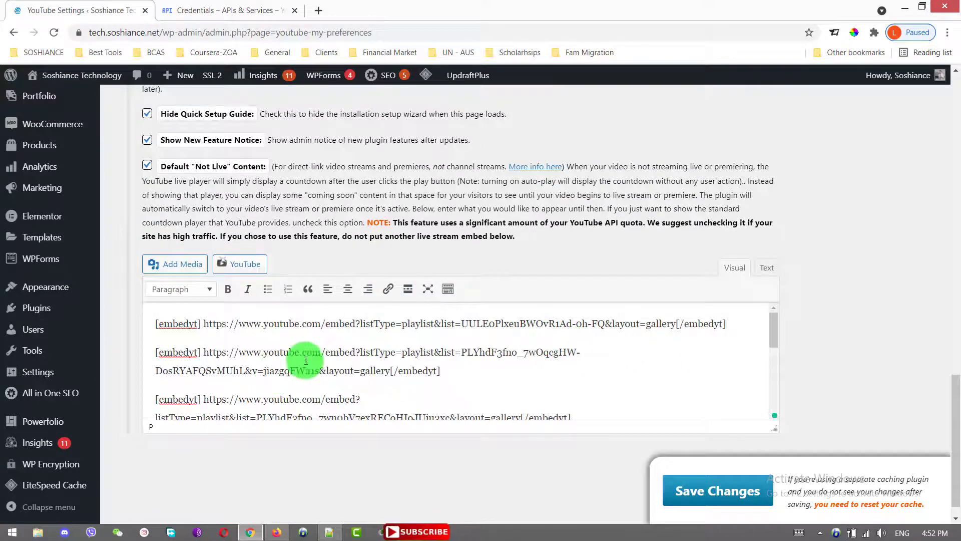
pyautogui.moveTo(774, 330); pyautogui.dragTo(780, 435)
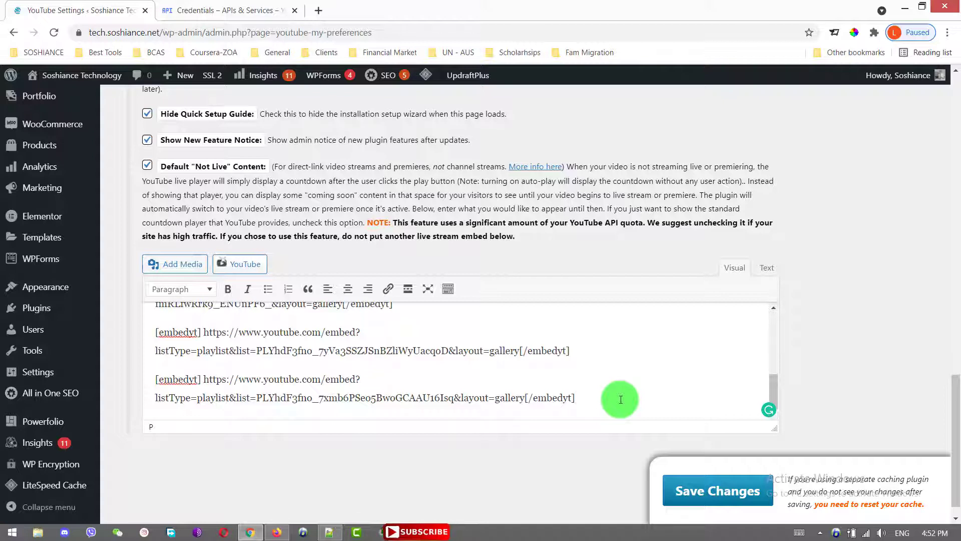
pyautogui.click(621, 398)
pyautogui.press('Return')
pyautogui.press('Return')
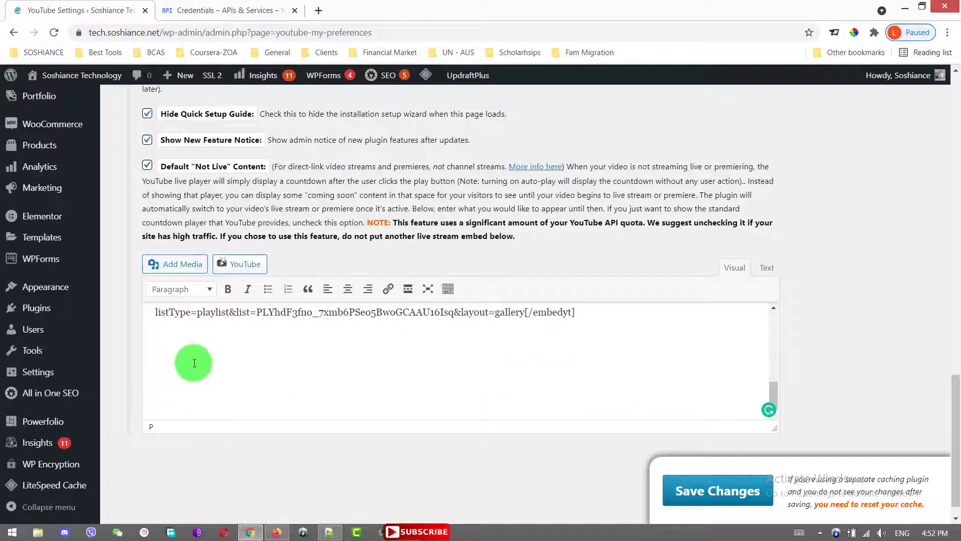
# Expand 'Embed a channel' in the YouTube wizard and focus its empty link field.
pyautogui.click(239, 264)
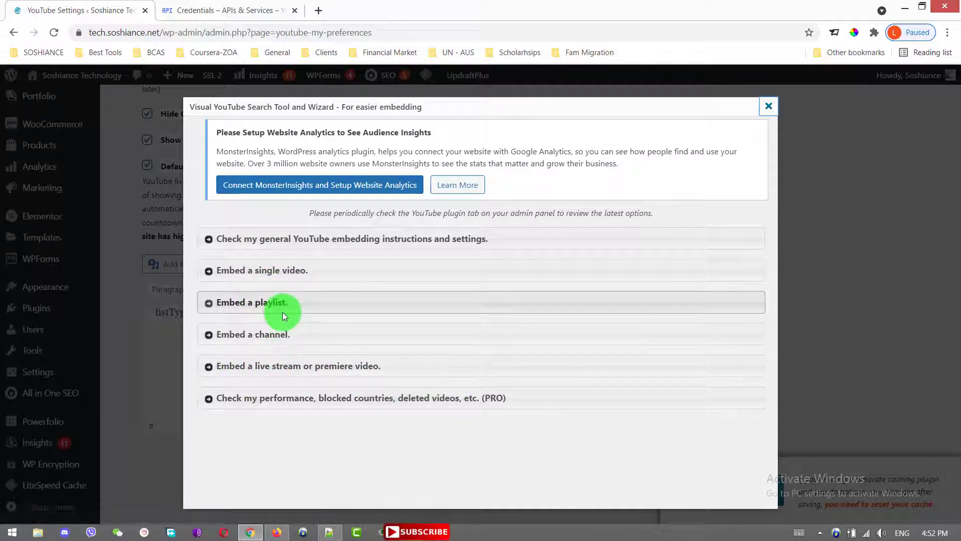
pyautogui.click(269, 335)
pyautogui.scroll(-3, 606, 390)
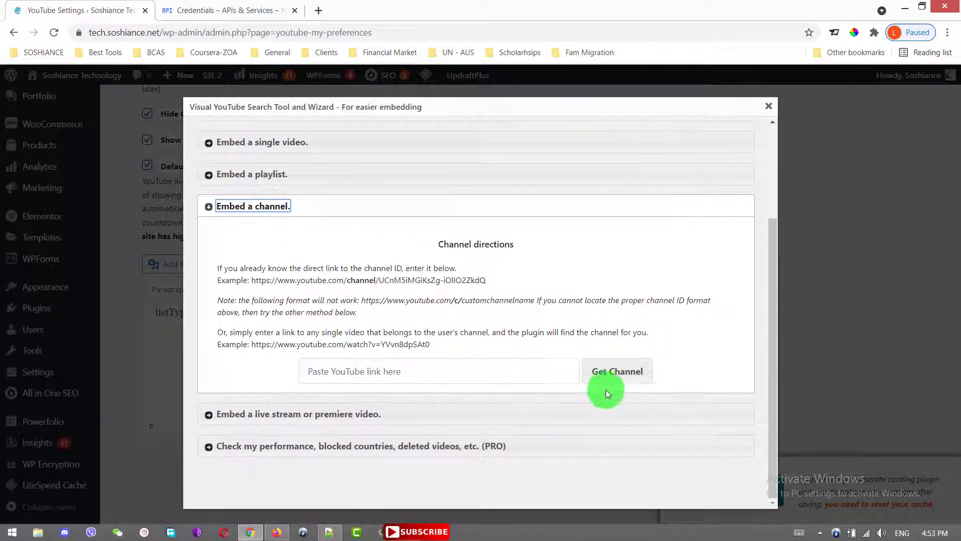
pyautogui.click(443, 374)
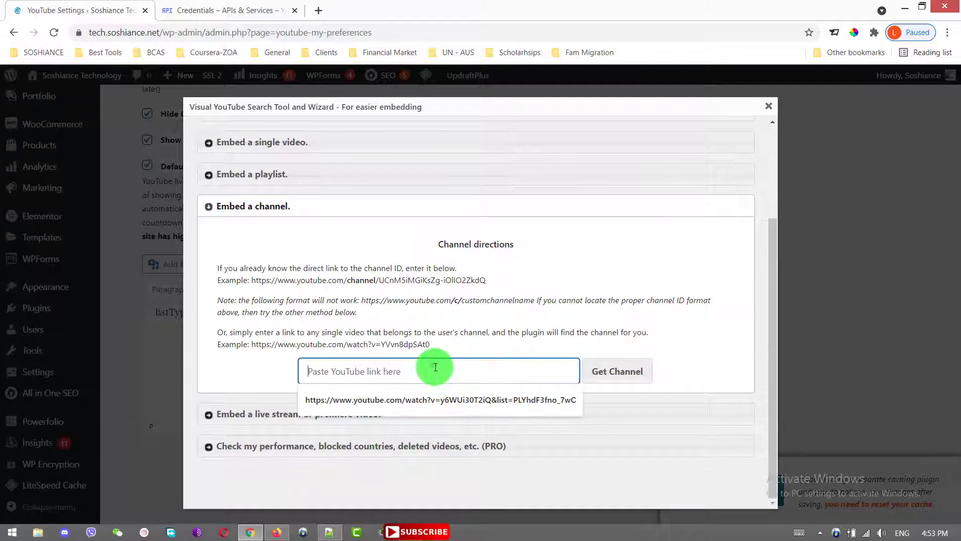
# Open the Free SSL Certificate video from the Soshiance Technology channel's Videos list.
pyautogui.click(319, 11)
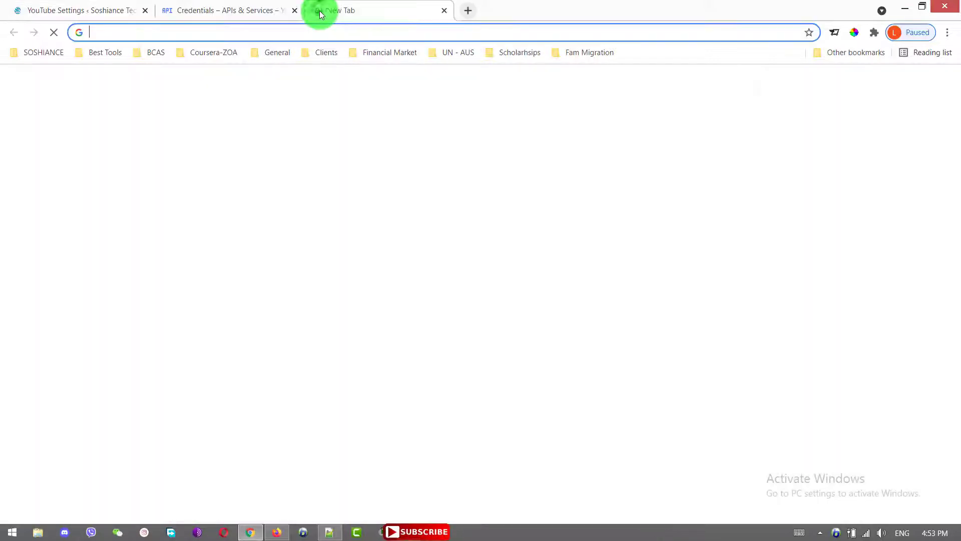
pyautogui.write('youtube.com/')
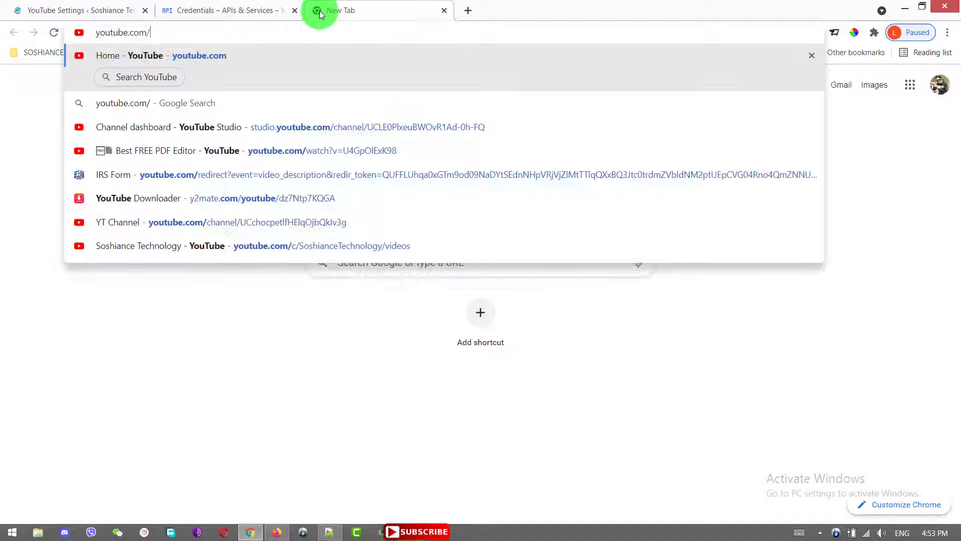
pyautogui.write('soshiance')
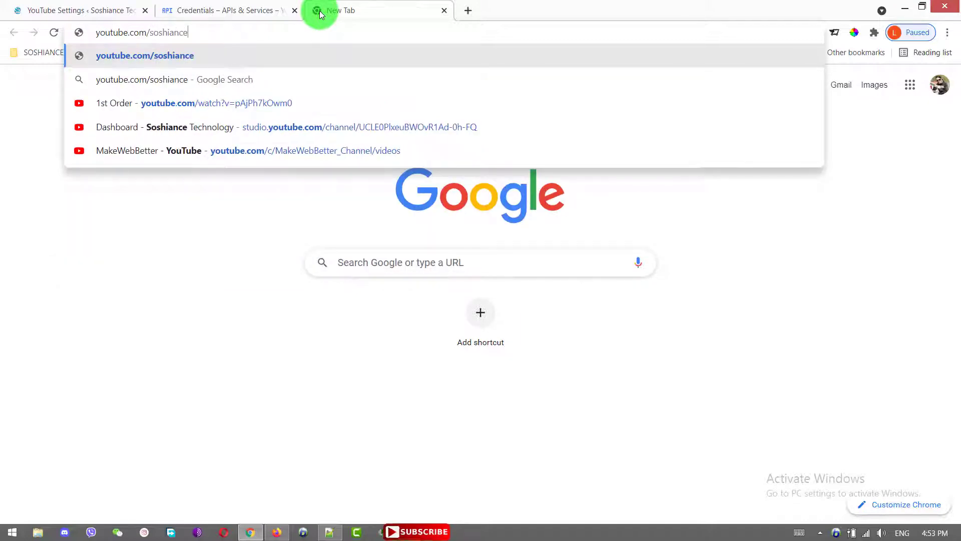
pyautogui.write('technology')
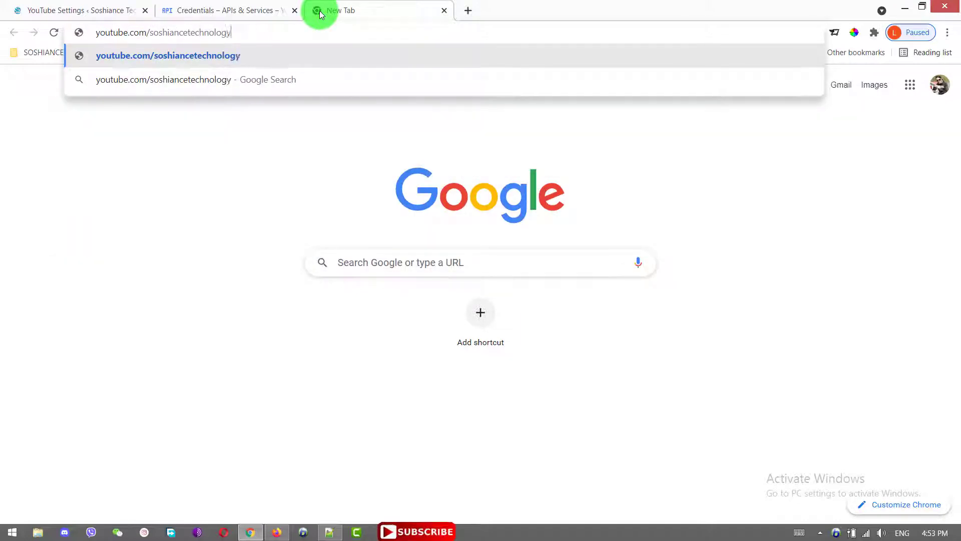
pyautogui.press('Return')
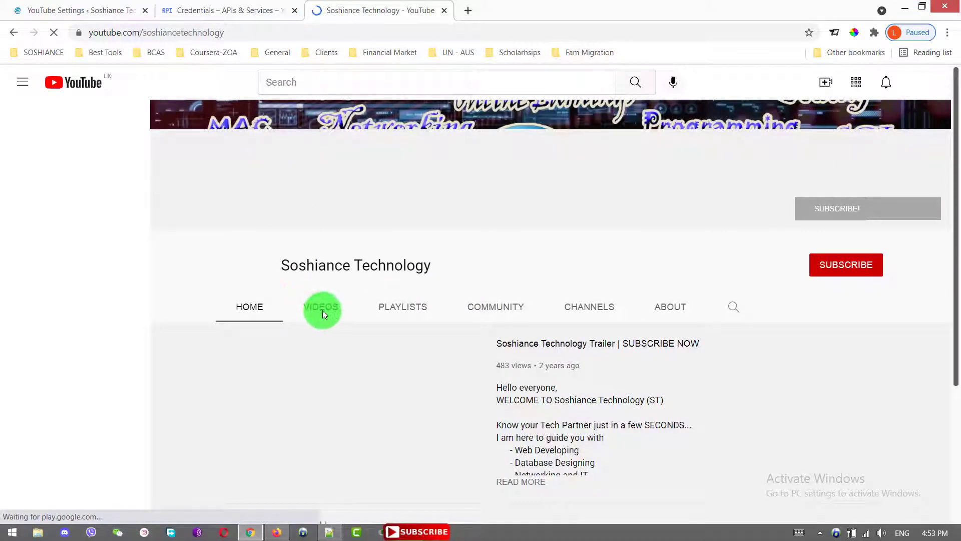
pyautogui.click(323, 308)
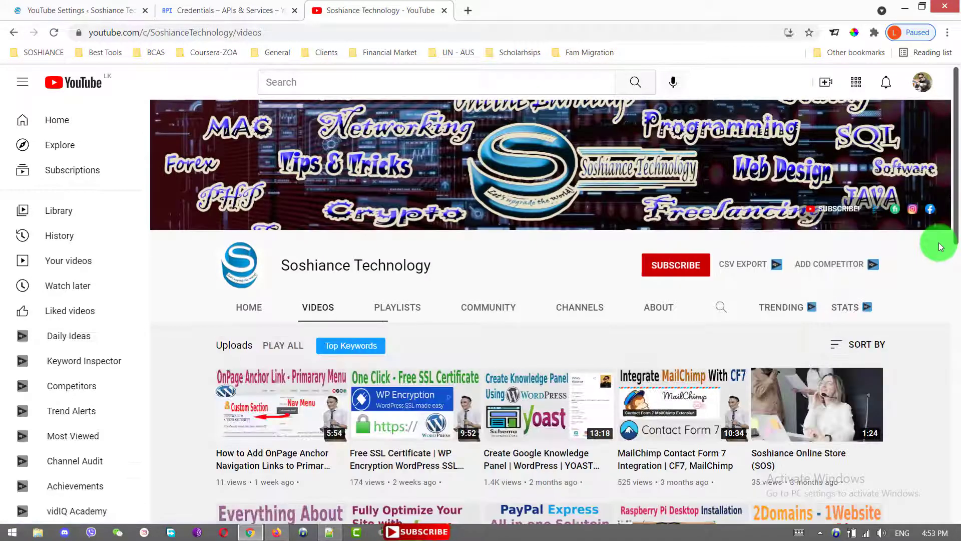
pyautogui.scroll(-2, 940, 246)
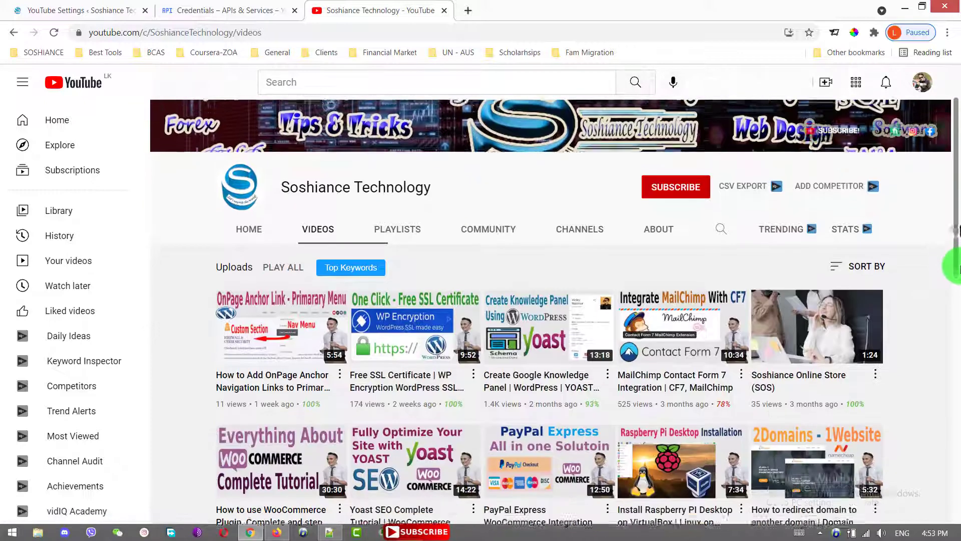
pyautogui.click(388, 333)
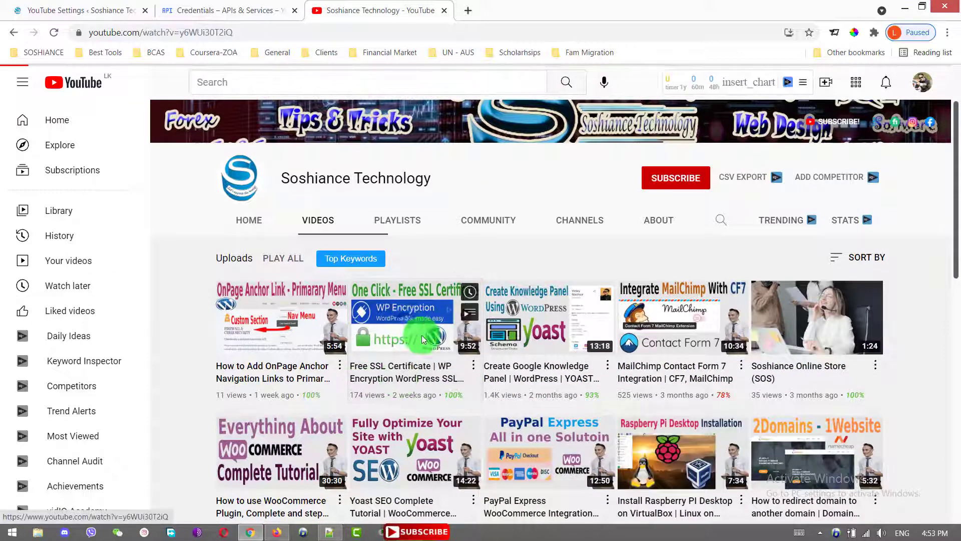
# Copy the video's URL and return to the YouTube Settings tab.
pyautogui.click(262, 33)
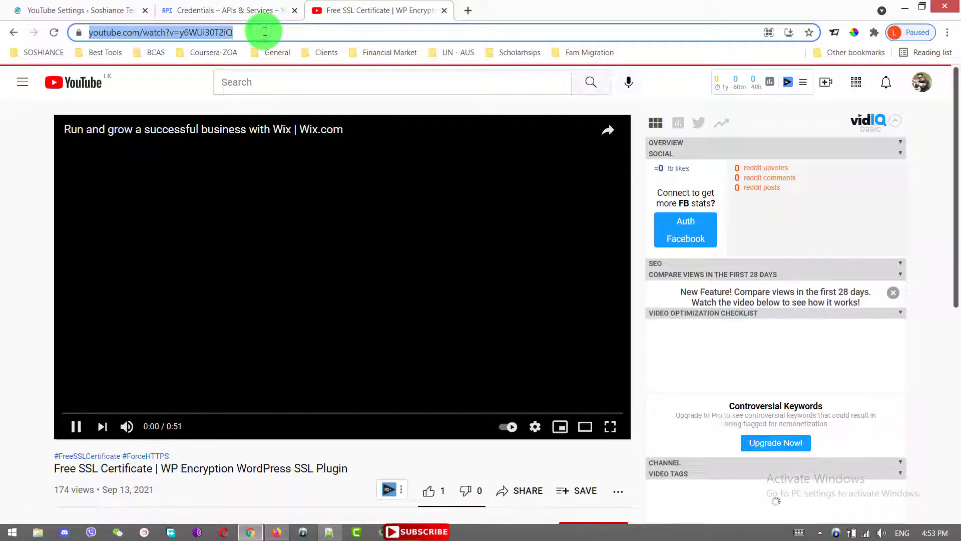
pyautogui.click(208, 10)
pyautogui.click(369, 10)
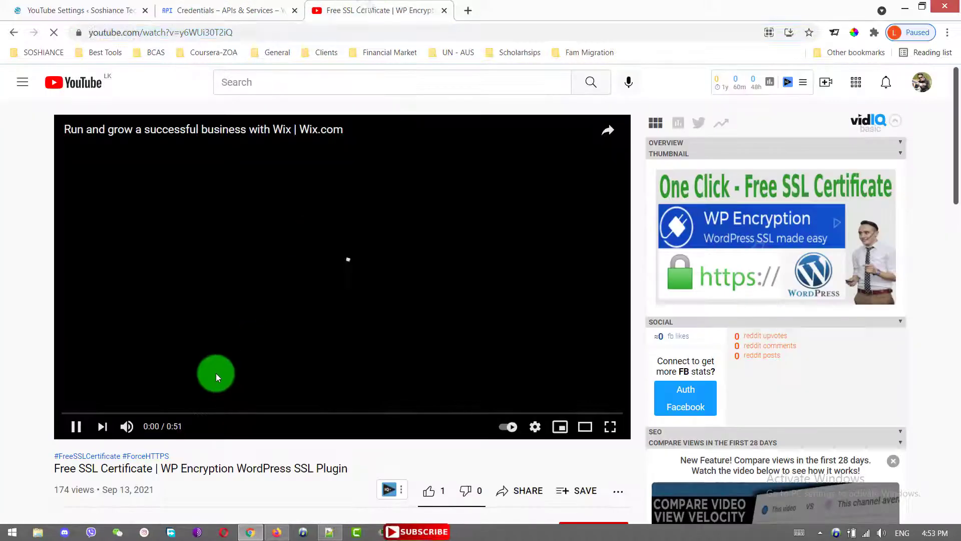
# Paste the Free SSL video link, fetch the Soshiance Technology channel, and insert it as a gallery shortcode.
pyautogui.click(112, 11)
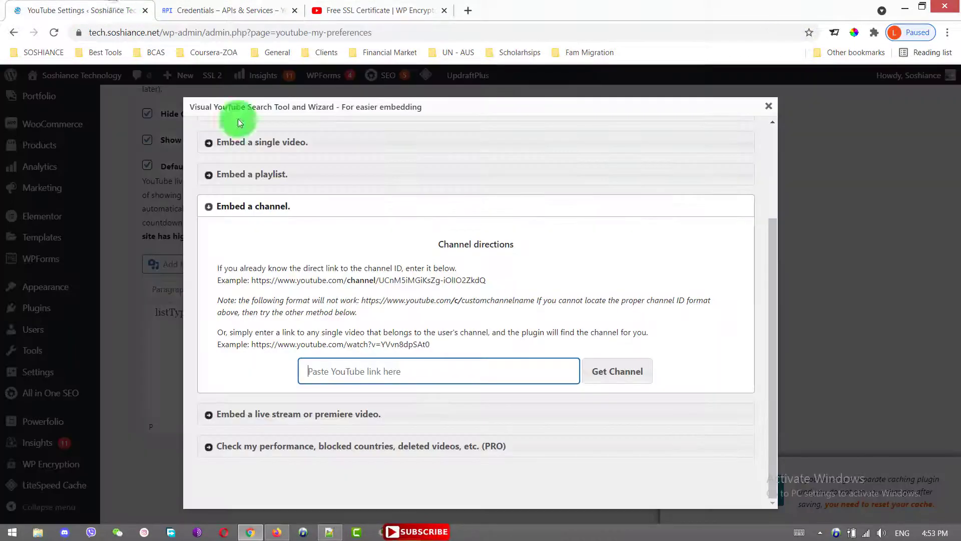
pyautogui.click(377, 371)
pyautogui.write('https://www.youtube.com/watch?v=y6WUi30T2iQ')
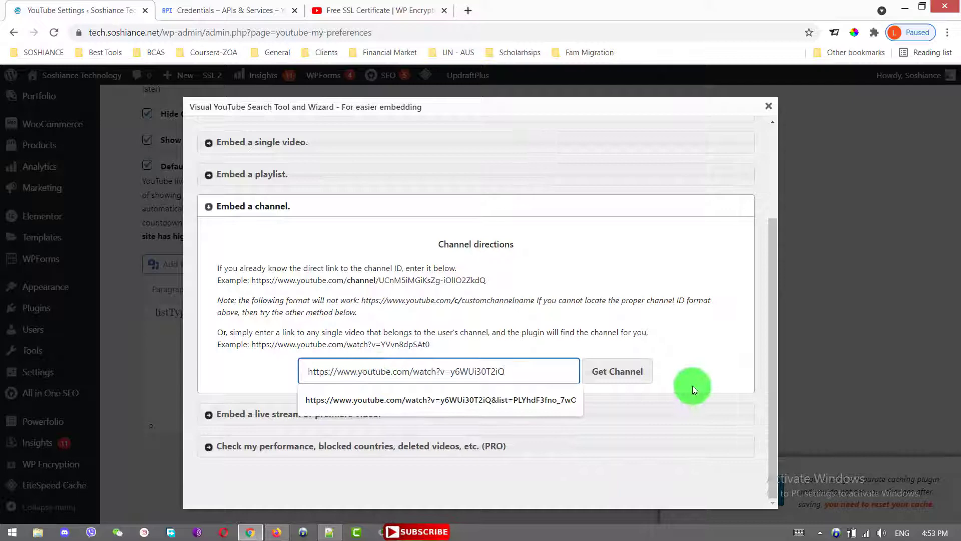
pyautogui.click(617, 370)
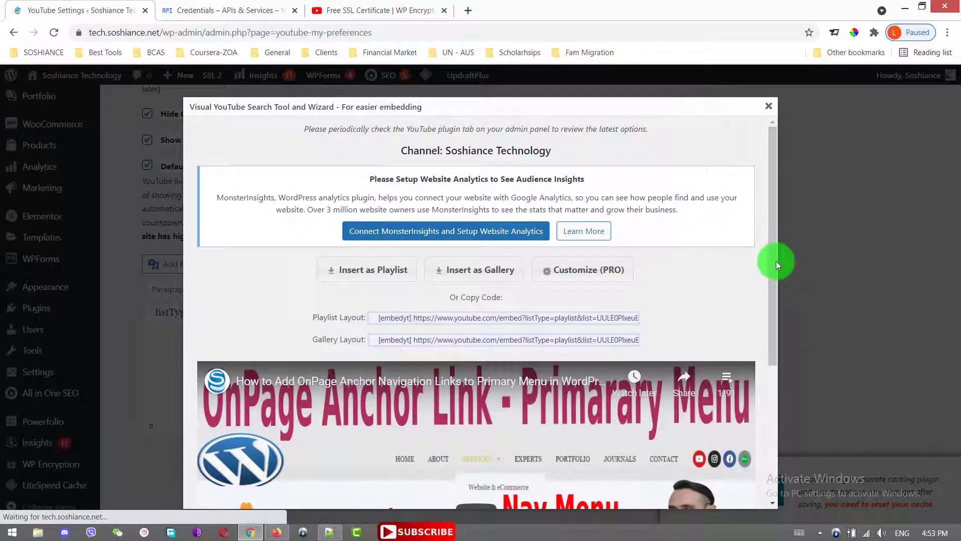
pyautogui.moveTo(778, 256); pyautogui.dragTo(757, 321)
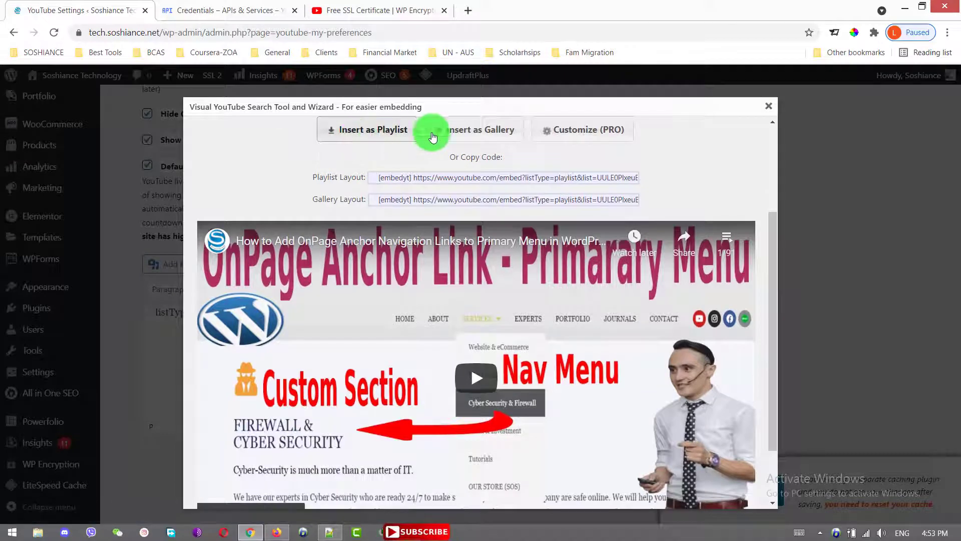
pyautogui.click(467, 131)
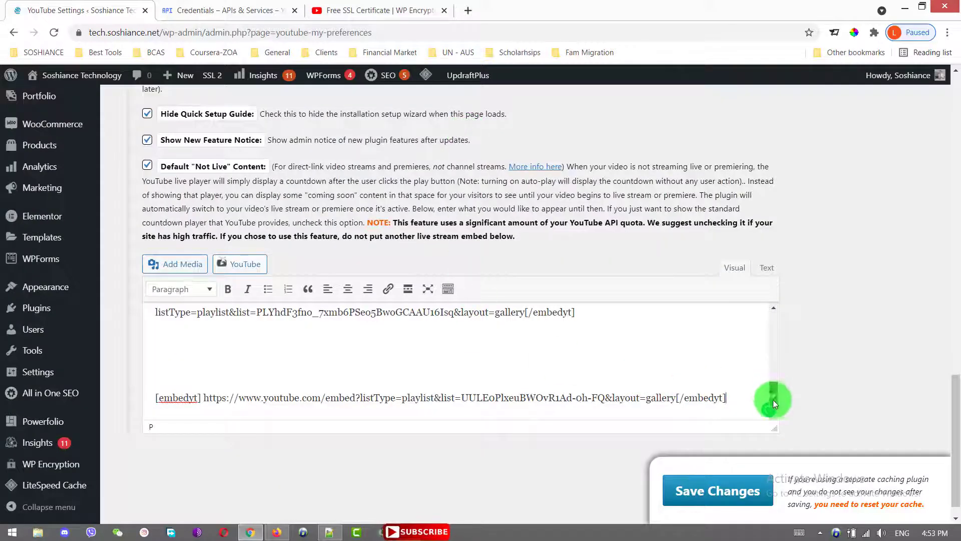
pyautogui.moveTo(728, 397); pyautogui.dragTo(144, 398)
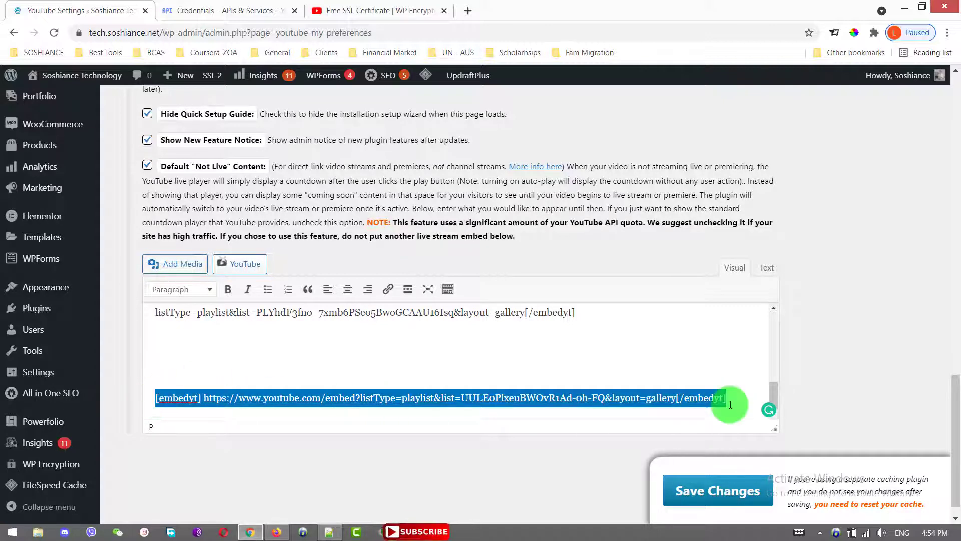
pyautogui.moveTo(42, 216)
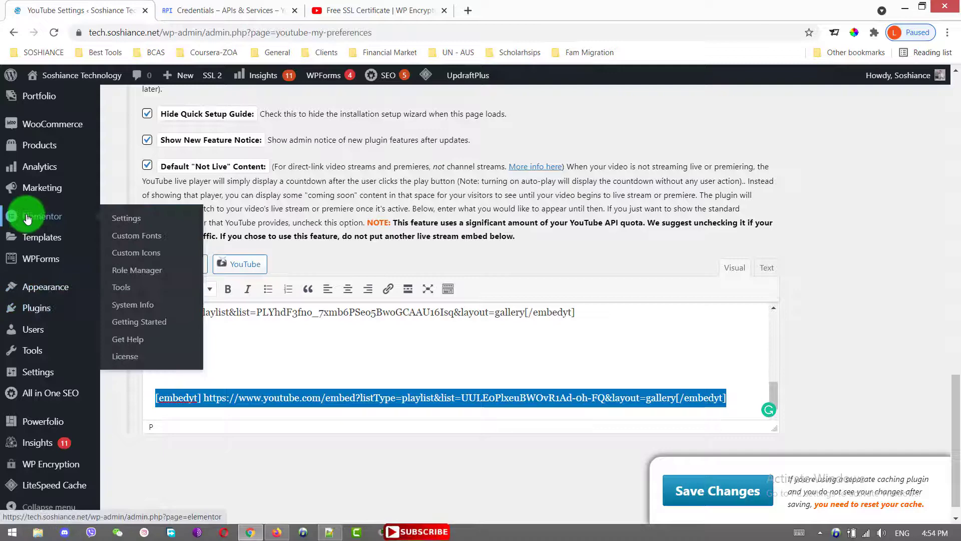
pyautogui.scroll(3, 26, 217)
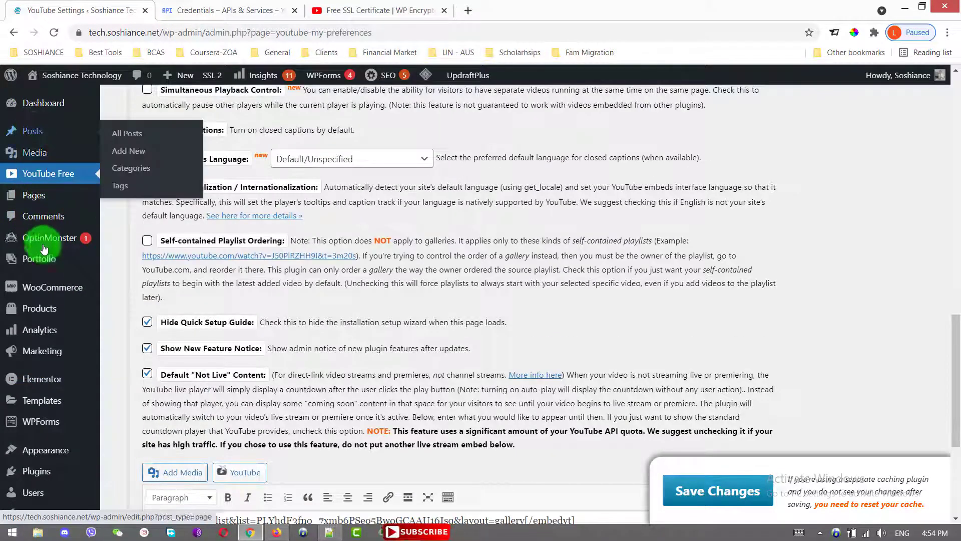
pyautogui.moveTo(34, 196)
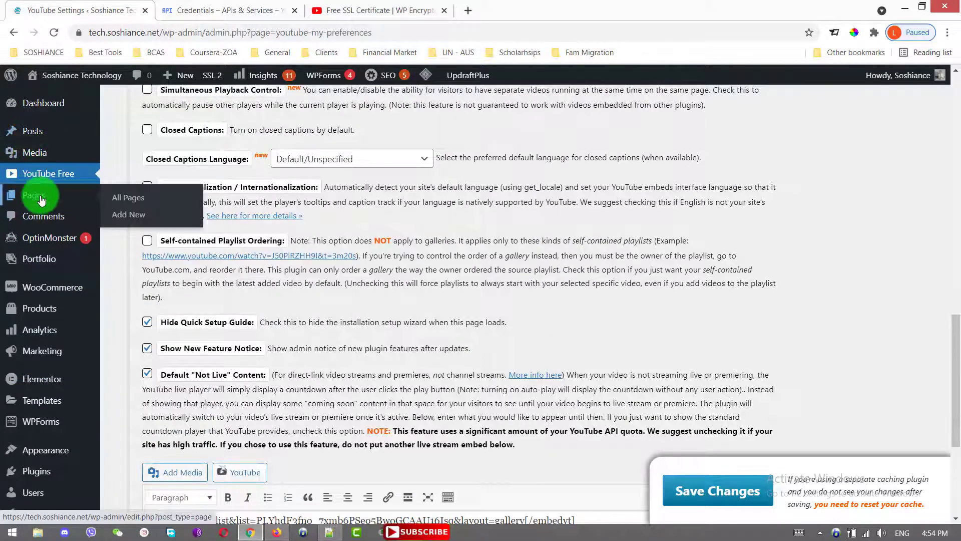
# Open the Pages list in a new tab and edit the Training page with Elementor.
pyautogui.rightClick(128, 197)
pyautogui.click(181, 177)
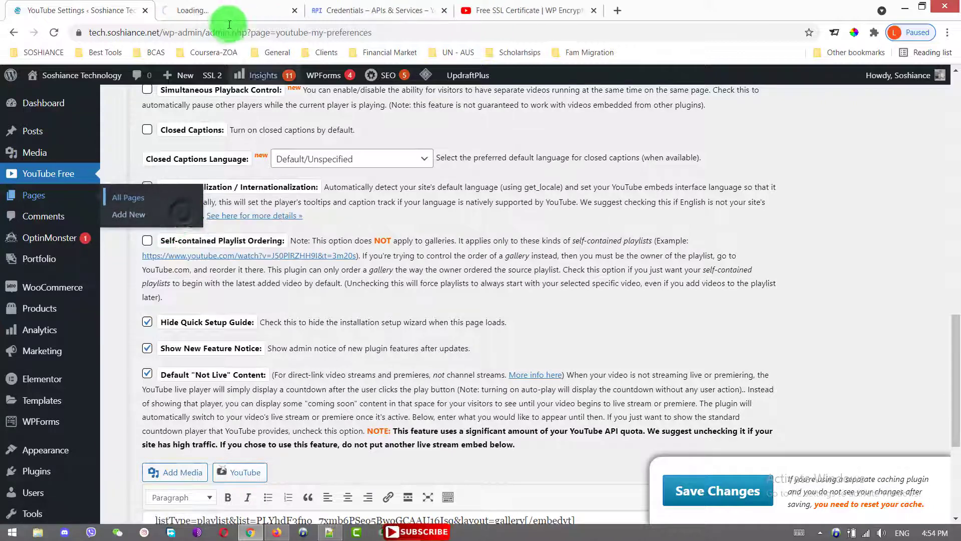
pyautogui.click(233, 5)
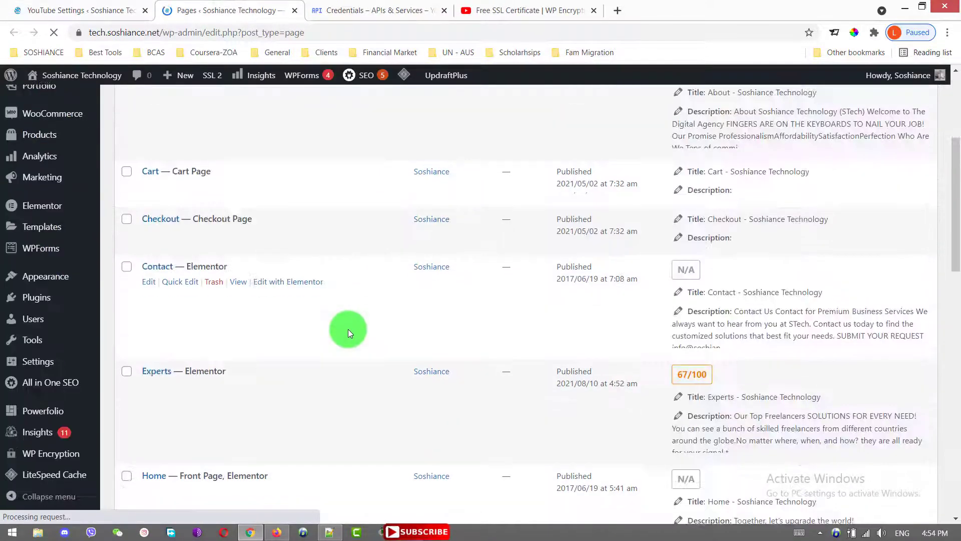
pyautogui.scroll(-3, 348, 330)
pyautogui.scroll(-3, 319, 337)
pyautogui.scroll(-3, 239, 293)
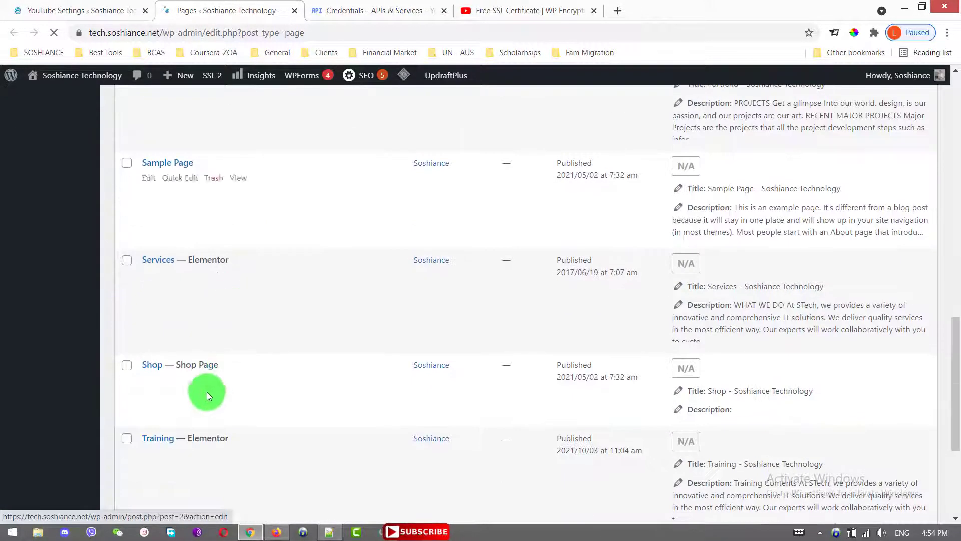
pyautogui.scroll(-3, 184, 456)
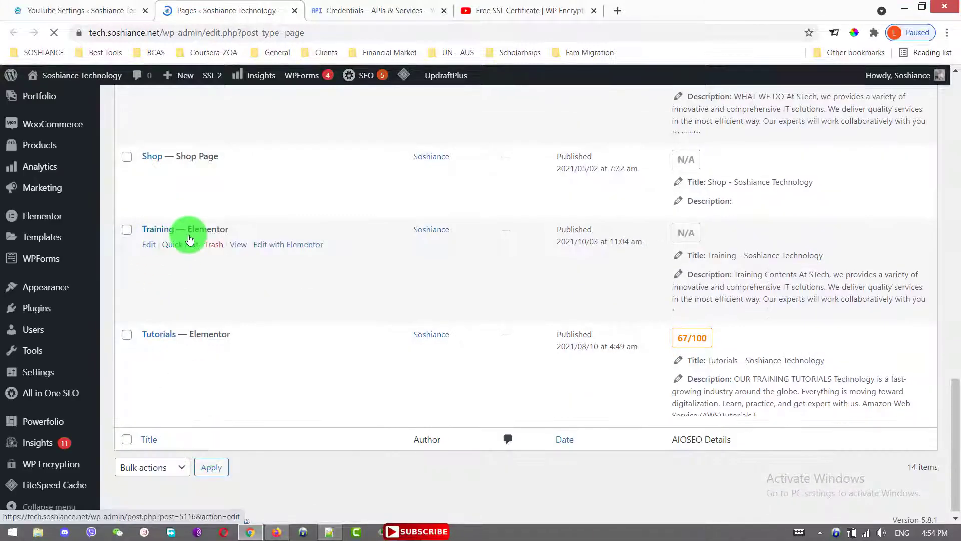
pyautogui.click(302, 245)
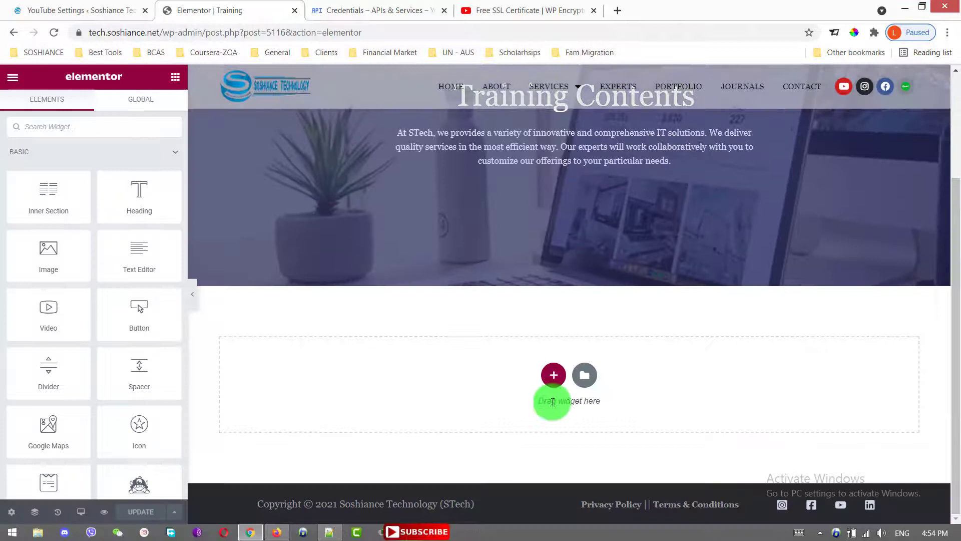
# Add a two-column section with a 'My YouTube Videos' heading in the left column.
pyautogui.click(550, 375)
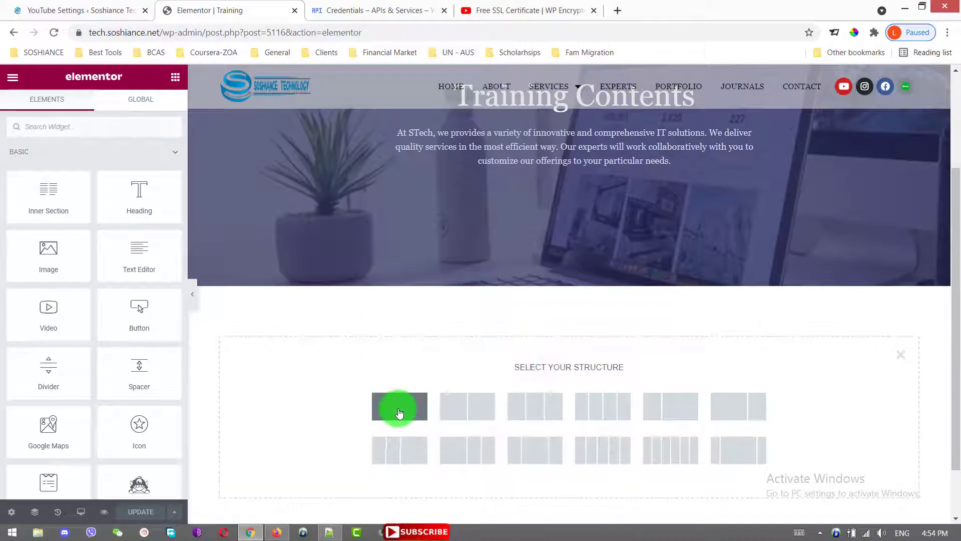
pyautogui.click(467, 417)
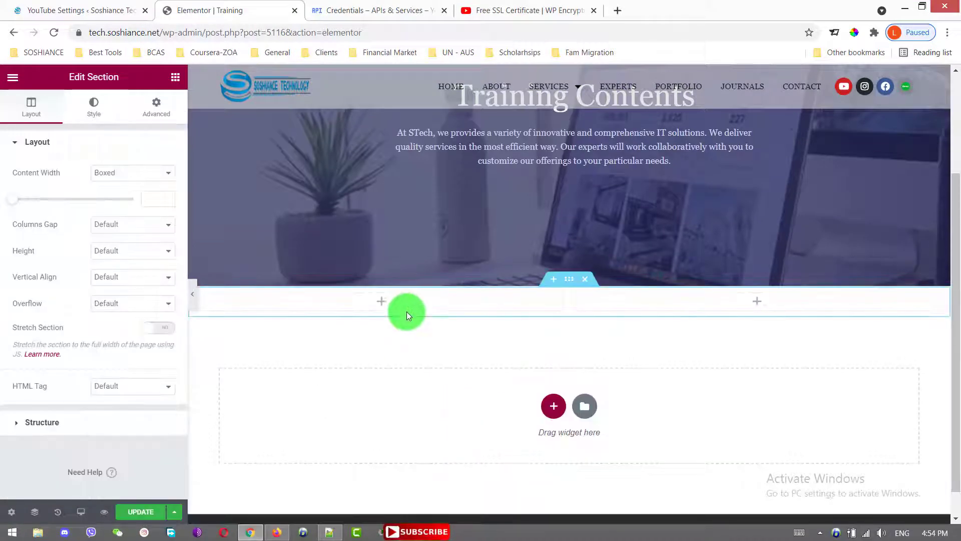
pyautogui.click(382, 306)
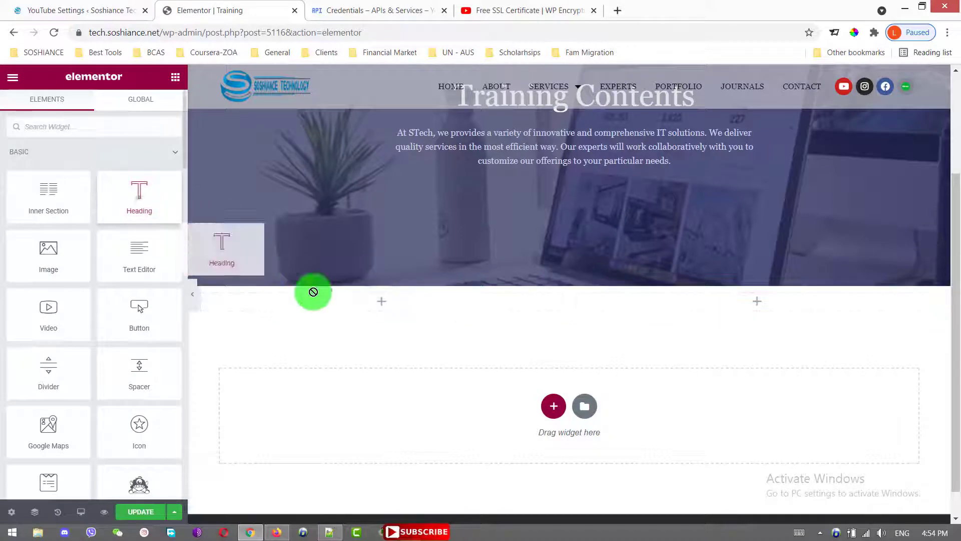
pyautogui.moveTo(139, 196); pyautogui.dragTo(388, 309)
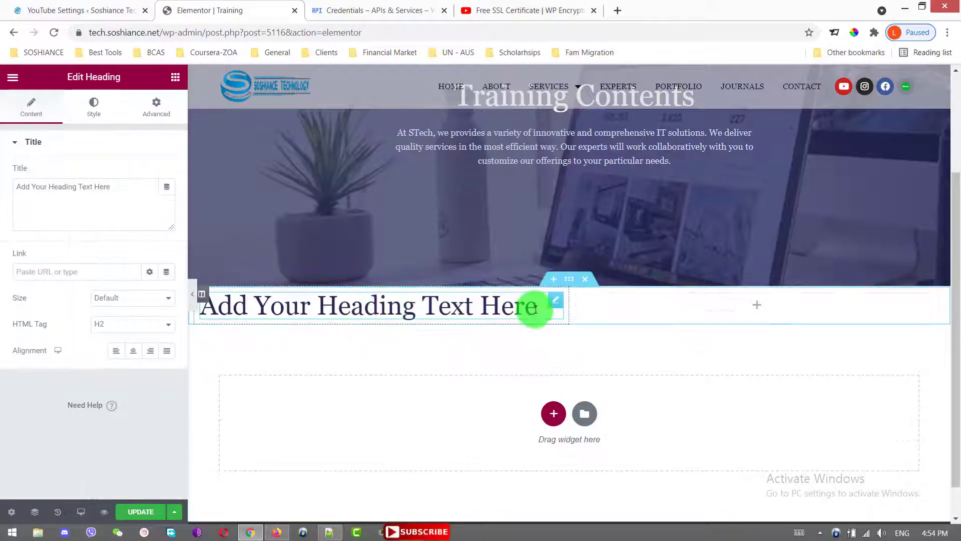
pyautogui.moveTo(541, 307); pyautogui.dragTo(199, 307)
pyautogui.write('Afhy')
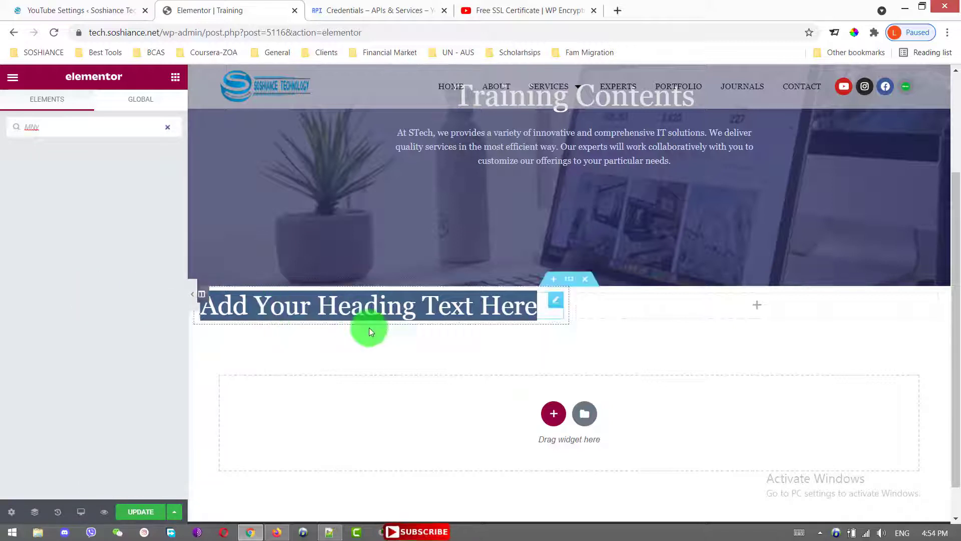
pyautogui.doubleClick(367, 306)
pyautogui.tripleClick(90, 187)
pyautogui.write('My YouTube Videos')
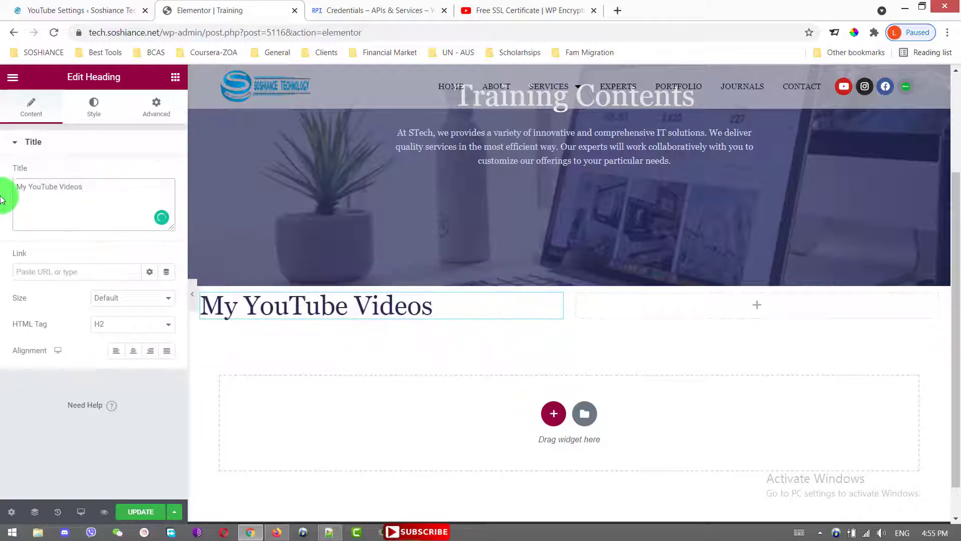
pyautogui.click(175, 77)
# Add a Shortcode widget with the channel gallery shortcode below the heading, then update and preview.
pyautogui.click(114, 128)
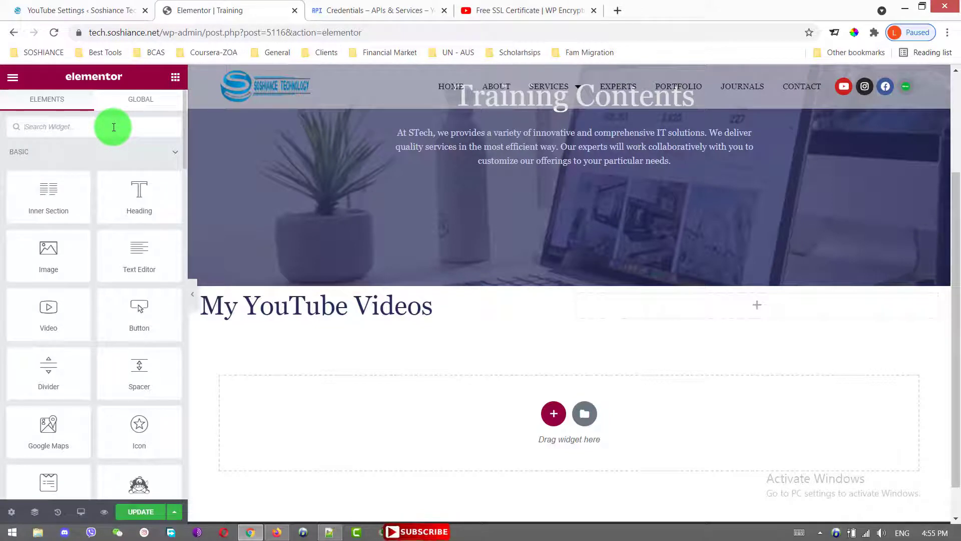
pyautogui.write('code')
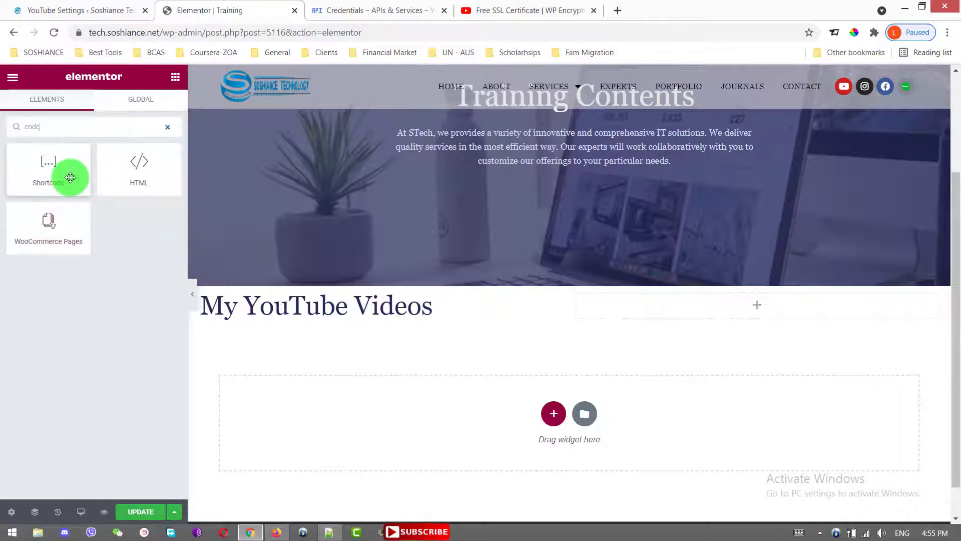
pyautogui.moveTo(48, 169); pyautogui.dragTo(330, 321)
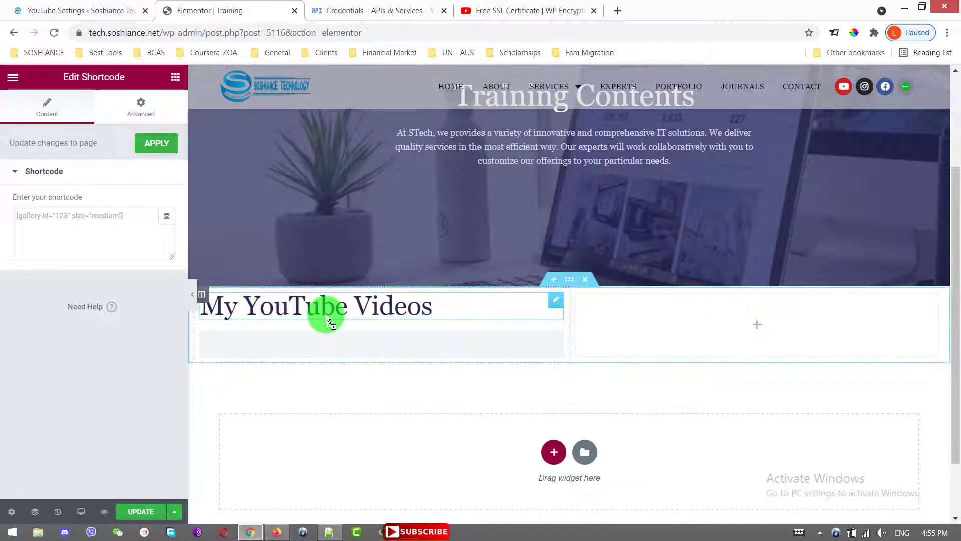
pyautogui.click(89, 225)
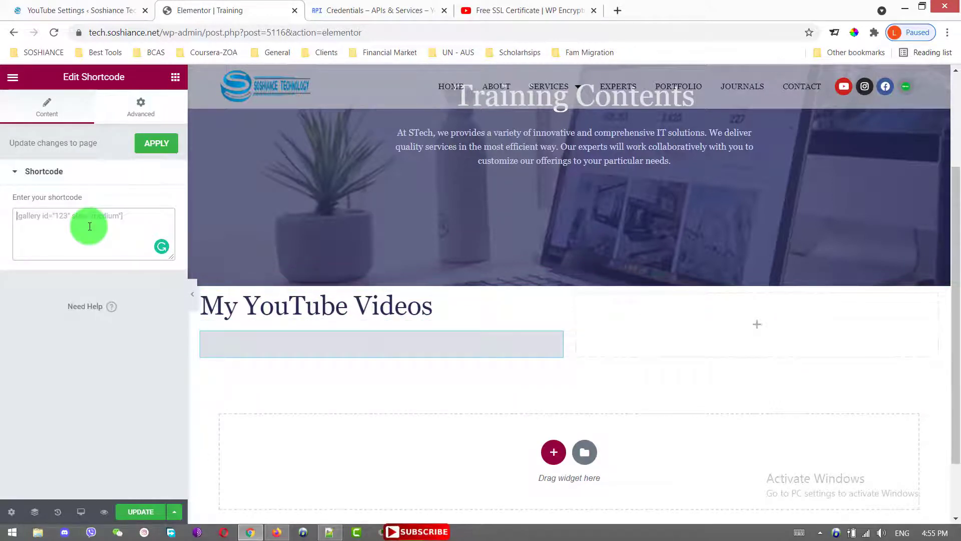
pyautogui.write('[embedyt] https://www.youtube.com/embed?listType=playlist&list=UULE0PlxeuBWOvR1Ad-0h-FQ&layout=gallery[/embedyt]')
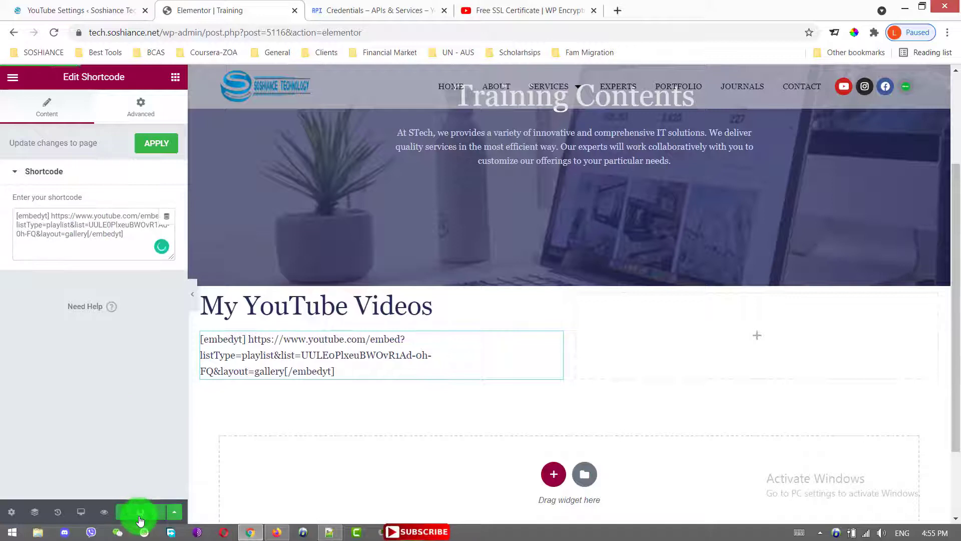
pyautogui.click(140, 512)
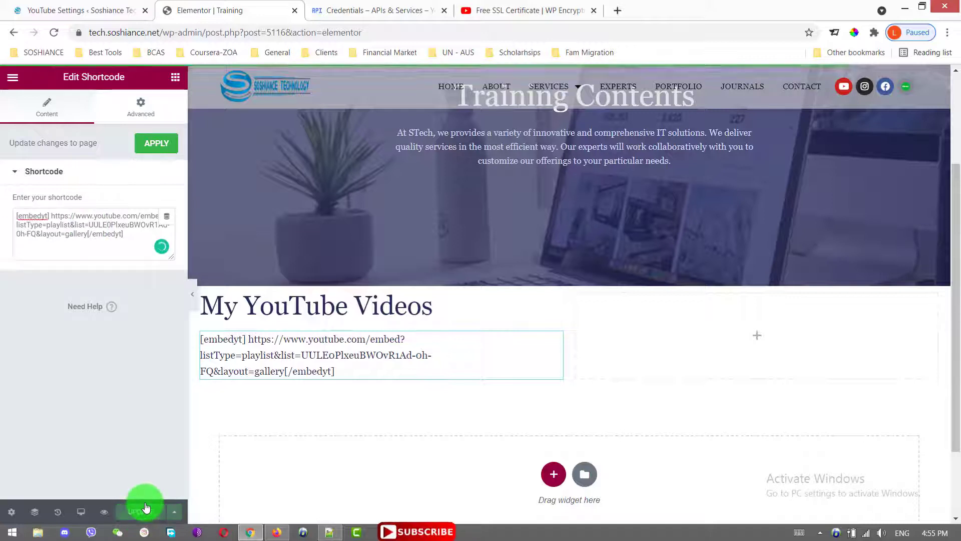
pyautogui.click(109, 514)
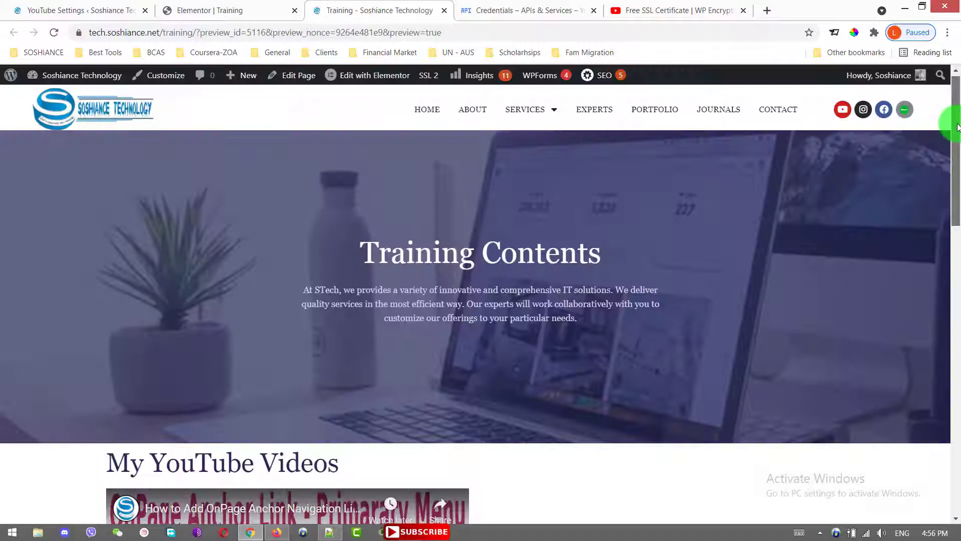
pyautogui.moveTo(953, 121); pyautogui.dragTo(954, 248)
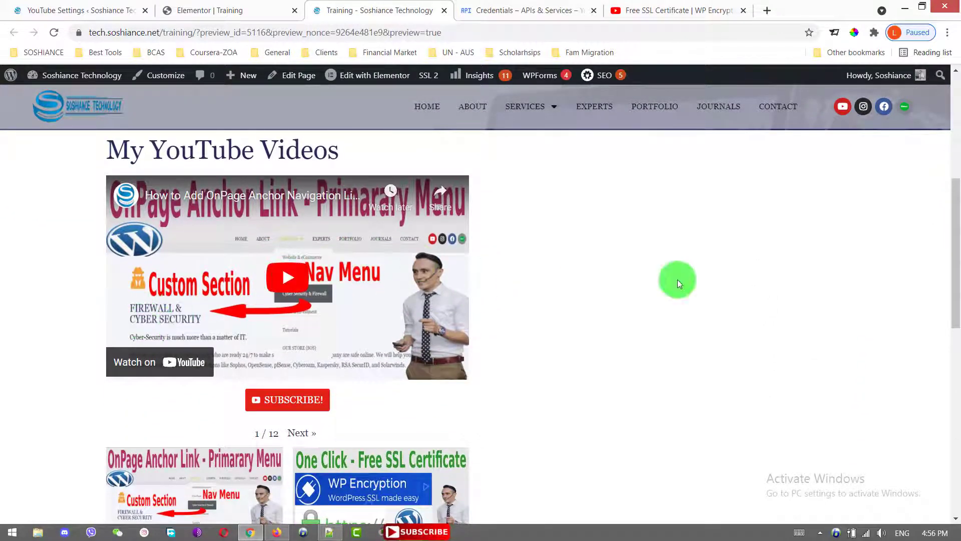
pyautogui.moveTo(952, 247); pyautogui.dragTo(952, 328)
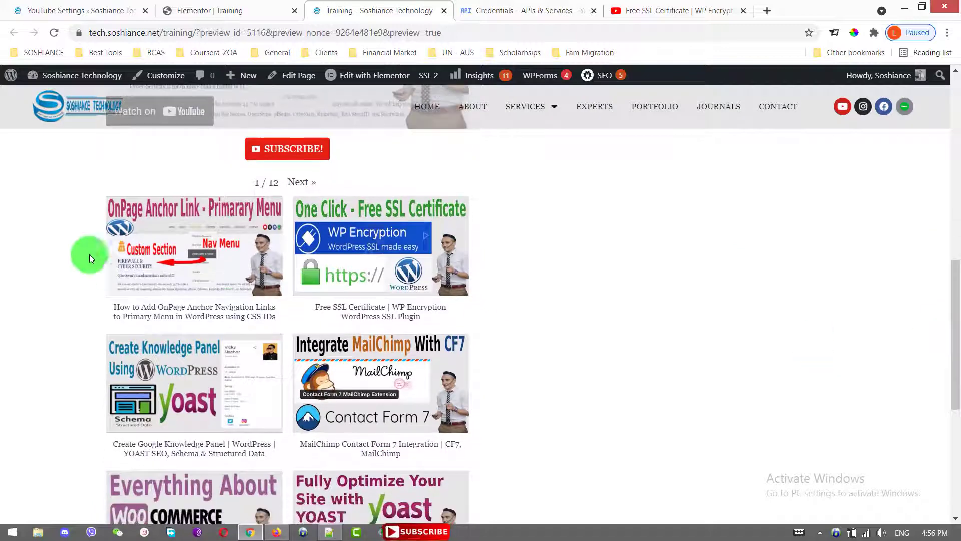
pyautogui.scroll(3, 684, 257)
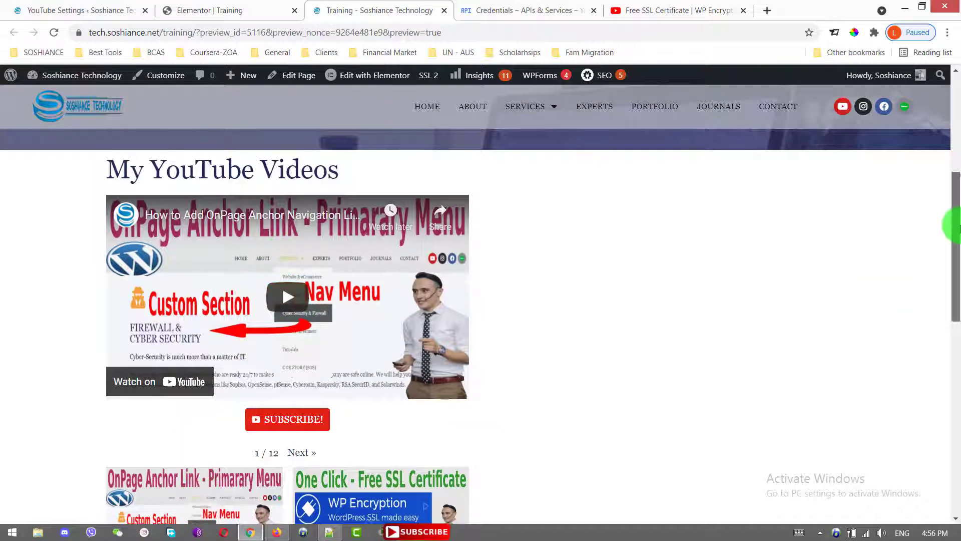
pyautogui.moveTo(952, 181); pyautogui.dragTo(952, 354)
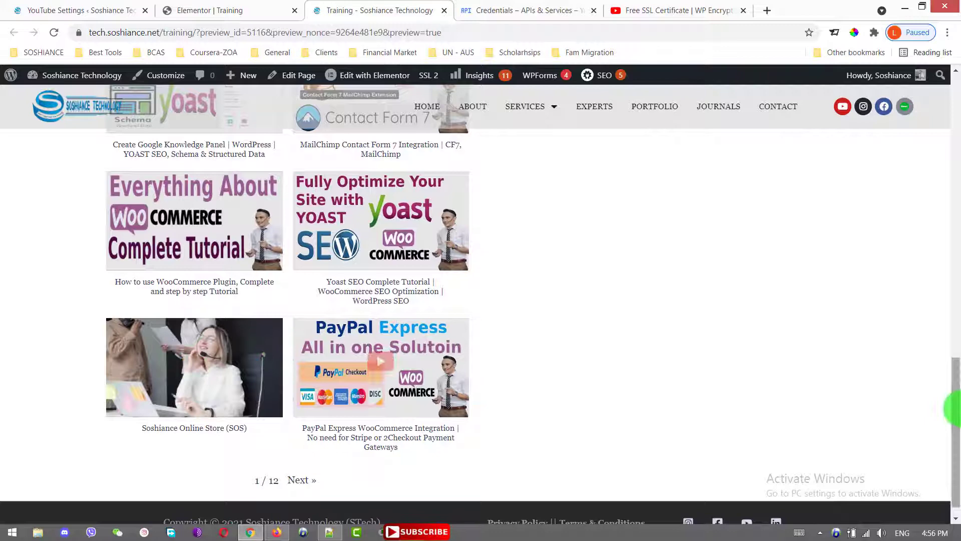
pyautogui.moveTo(953, 421); pyautogui.dragTo(953, 236)
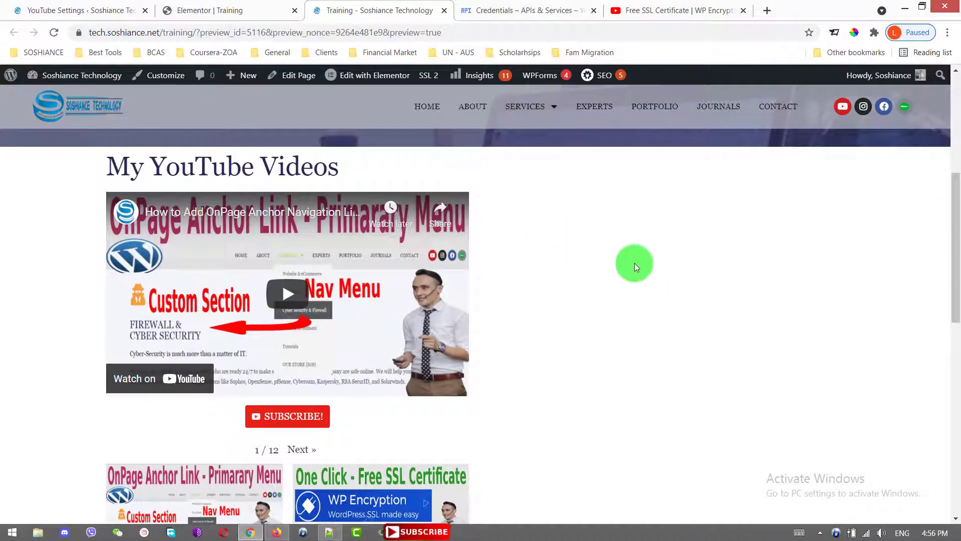
pyautogui.moveTo(955, 256); pyautogui.dragTo(955, 248)
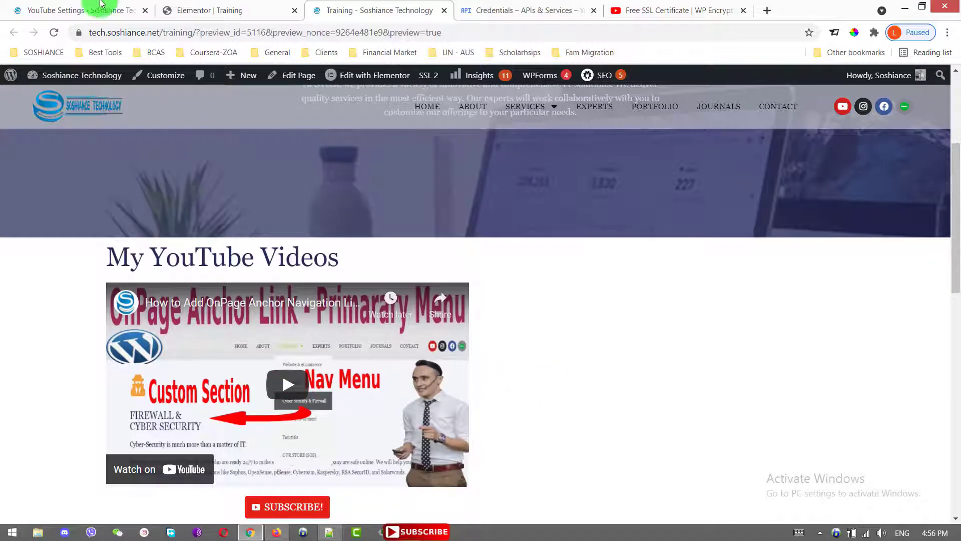
# Return to the Elementor Training editor tab after reviewing the gallery preview.
pyautogui.click(226, 10)
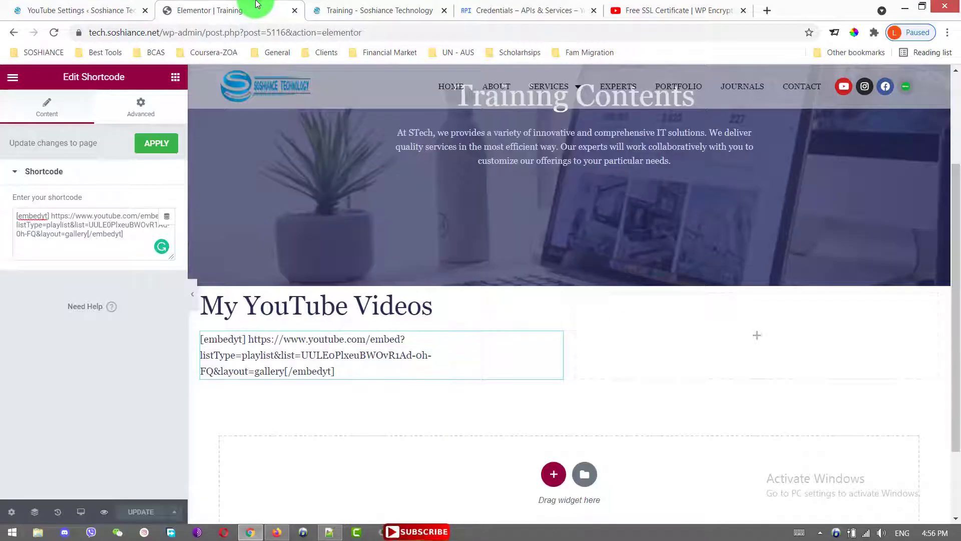
# On YouTube Settings, place the cursor after the channel shortcode and launch the YouTube wizard.
pyautogui.click(56, 6)
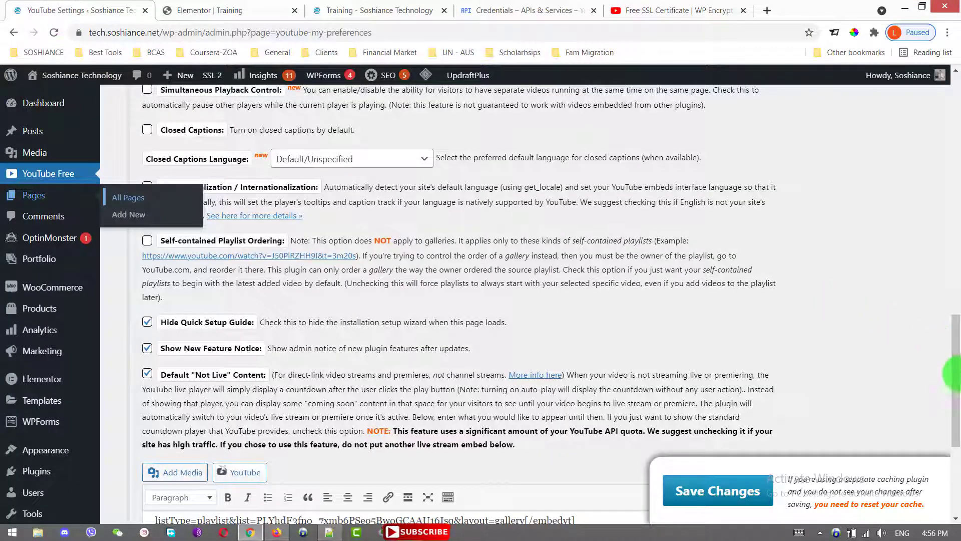
pyautogui.scroll(-3, 952, 365)
pyautogui.click(733, 366)
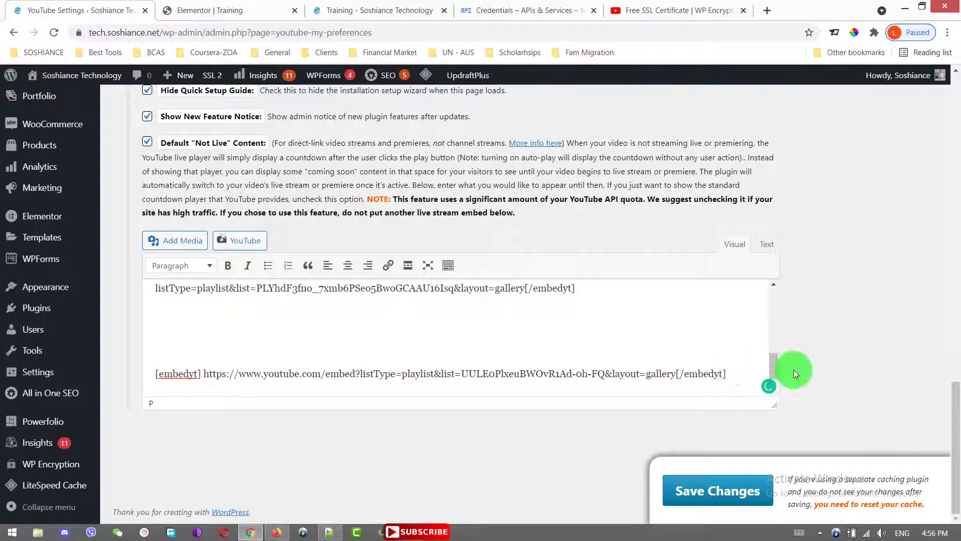
pyautogui.moveTo(773, 361); pyautogui.dragTo(774, 376)
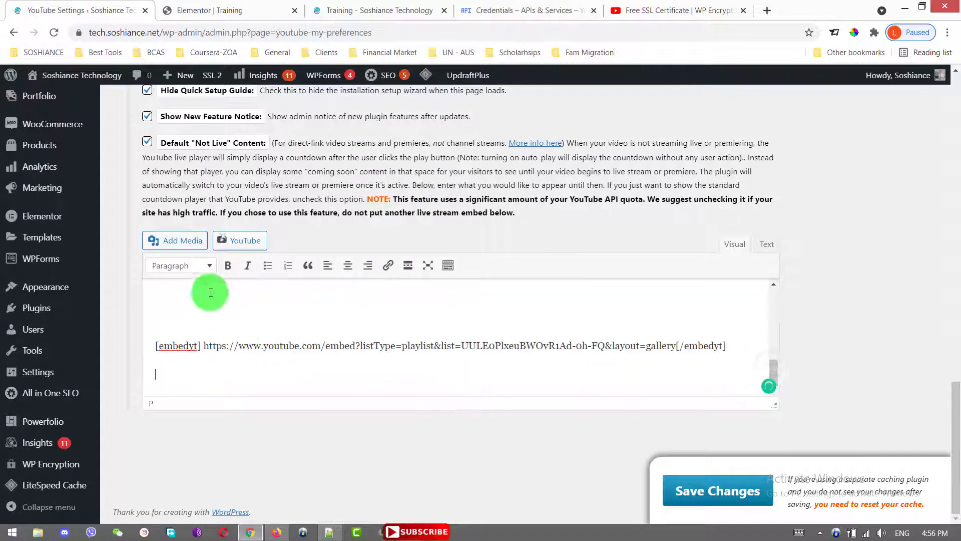
pyautogui.click(241, 241)
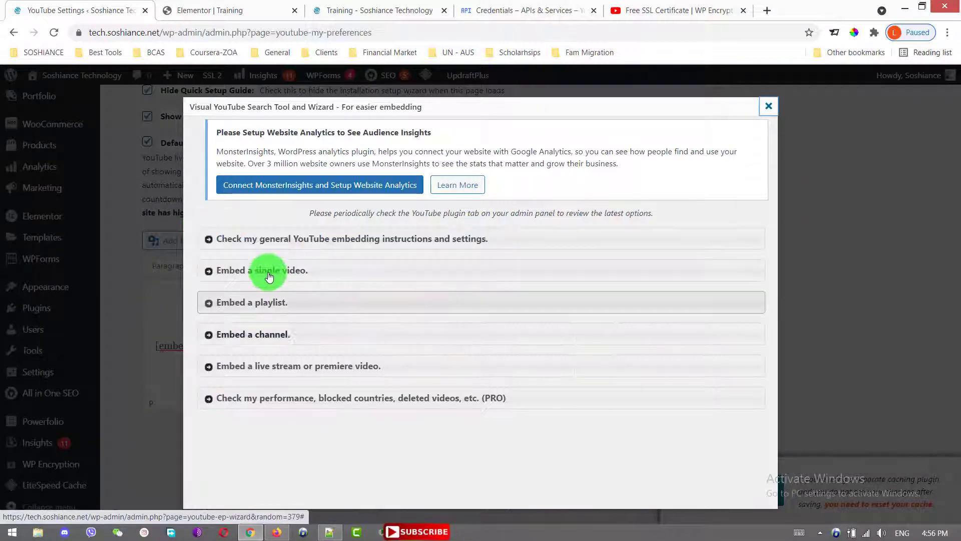
# Choose playlist embedding and open the Arduino TinkerCad IoT playlist from the channel's playlists.
pyautogui.click(268, 303)
pyautogui.scroll(-3, 440, 369)
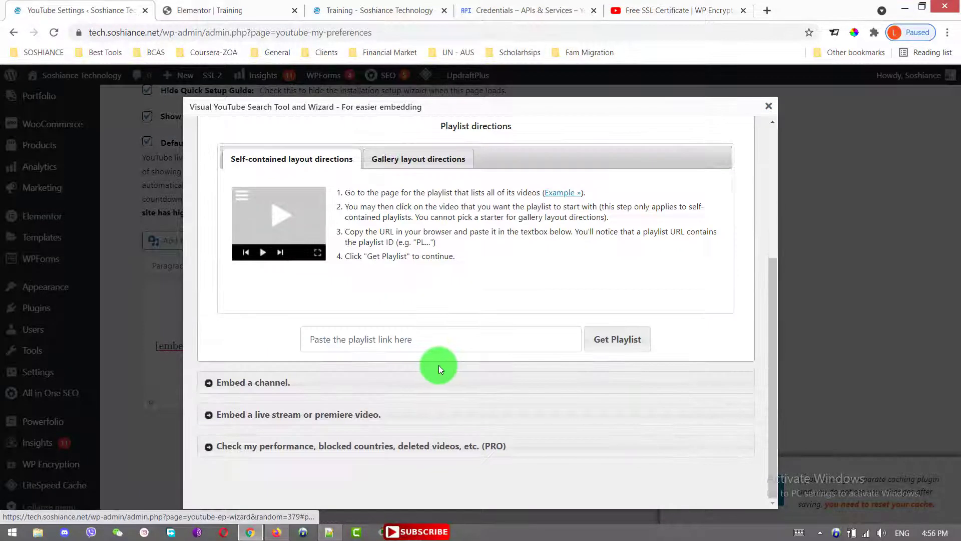
pyautogui.click(440, 339)
pyautogui.hotkey('ctrl', 'v')
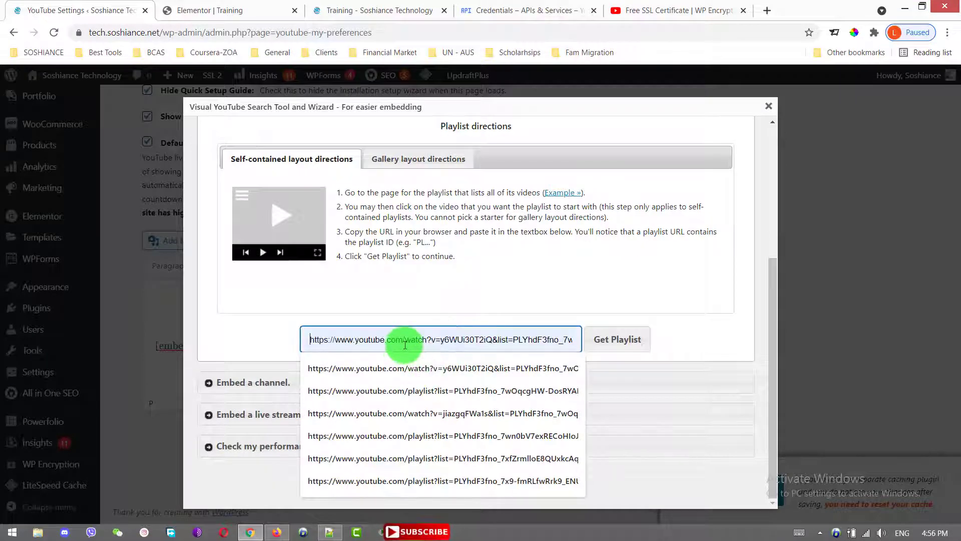
pyautogui.click(702, 9)
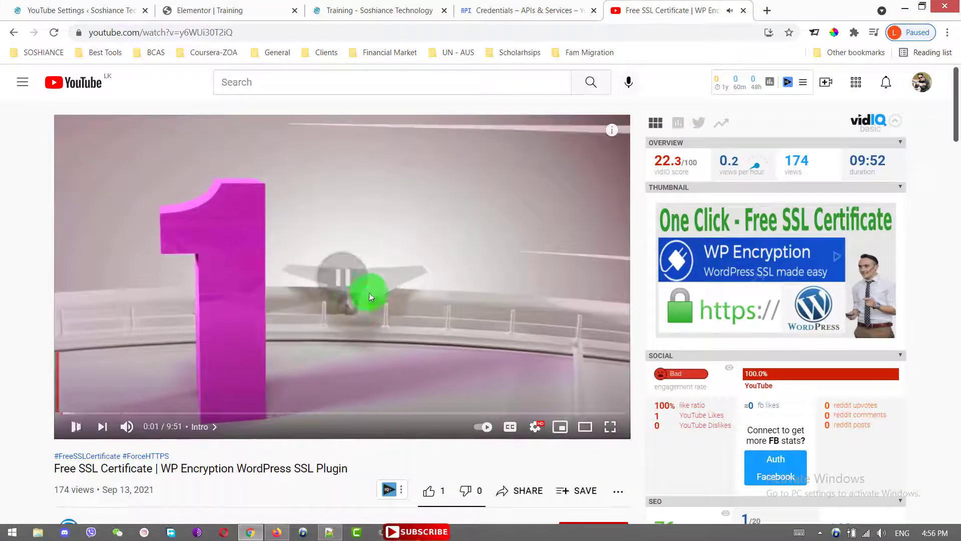
pyautogui.hotkey('alt', 'Left')
pyautogui.click(397, 306)
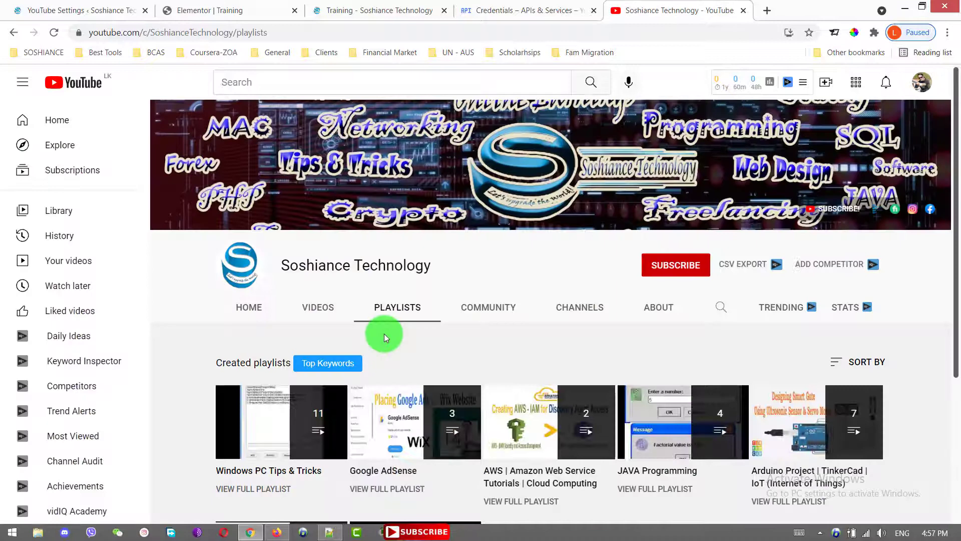
pyautogui.scroll(-3, 384, 333)
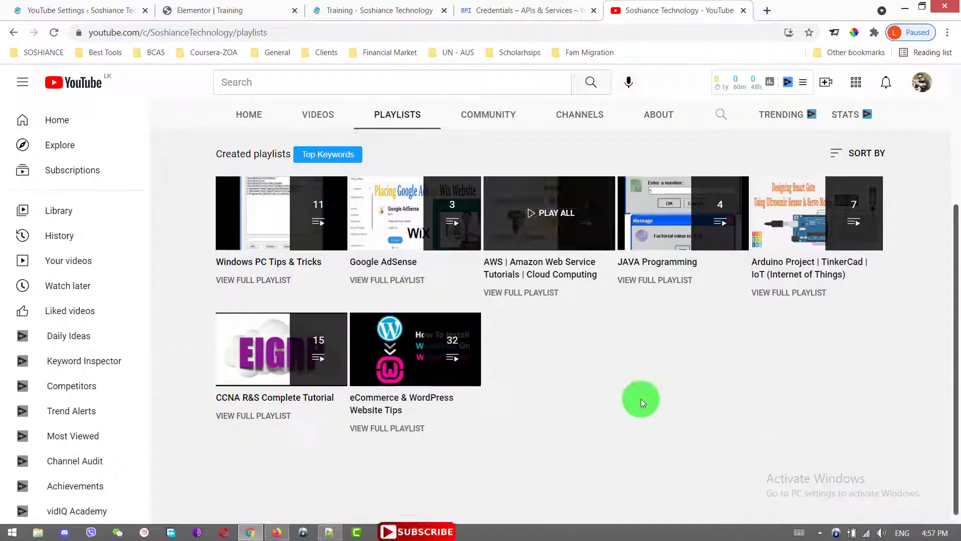
pyautogui.click(789, 292)
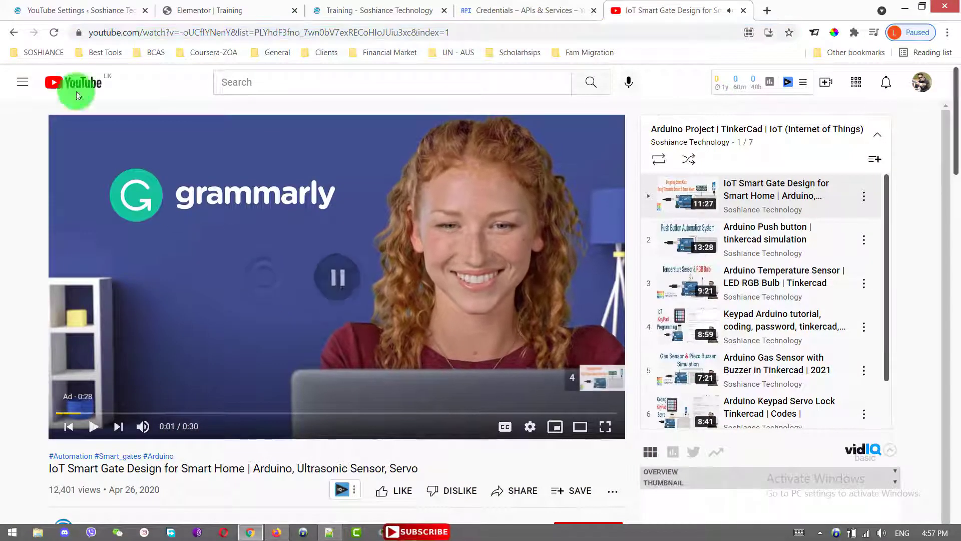
# Paste the IoT playlist link, insert it as a gallery, and go back to Elementor.
pyautogui.click(83, 10)
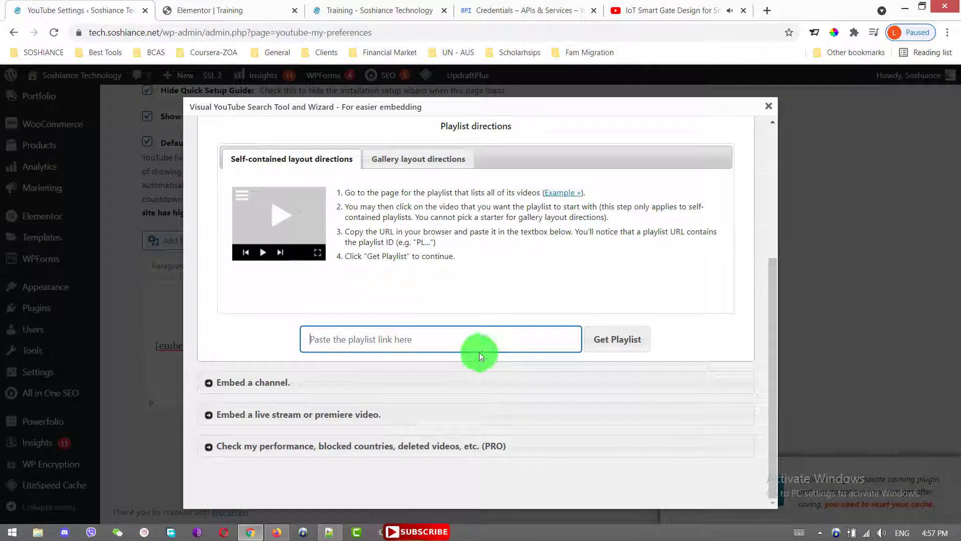
pyautogui.click(479, 339)
pyautogui.hotkey('ctrl', 'v')
pyautogui.click(617, 339)
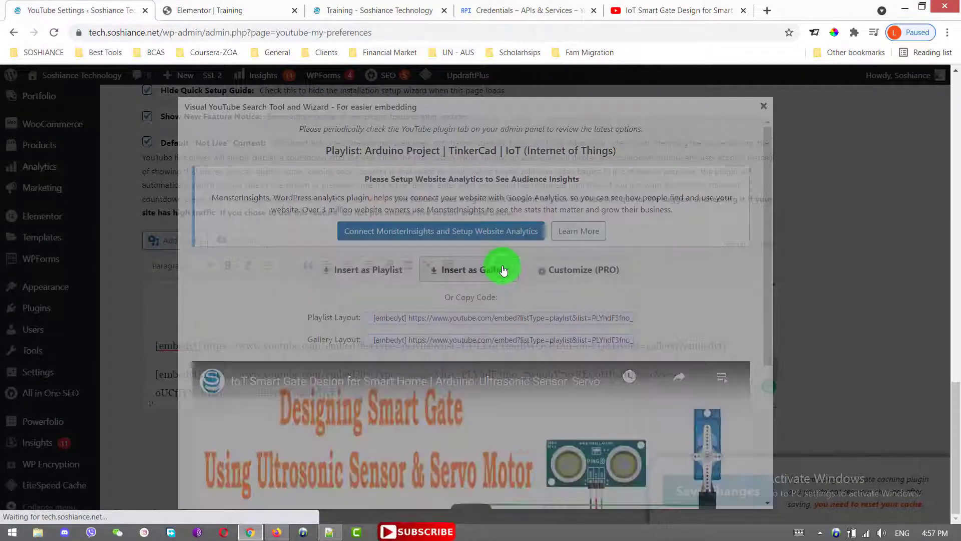
pyautogui.click(504, 270)
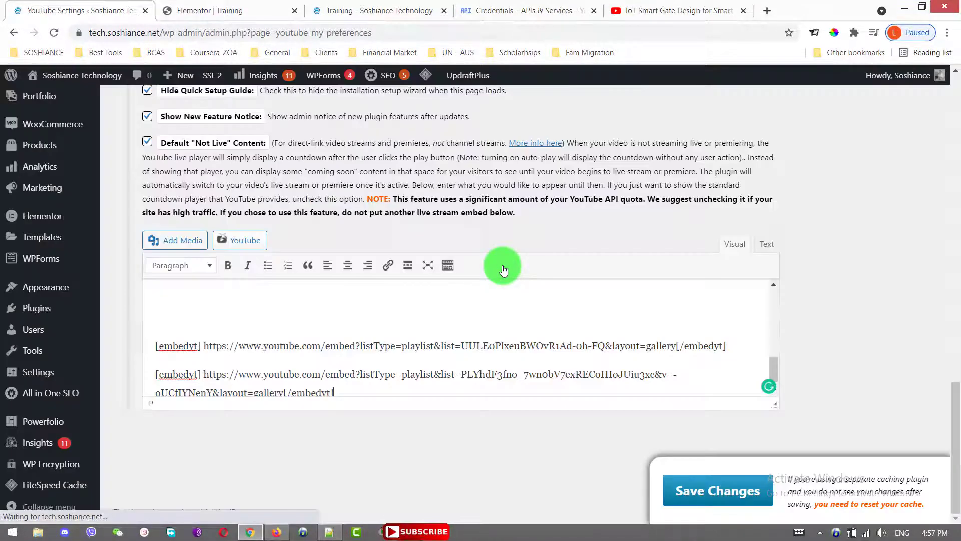
pyautogui.moveTo(774, 366); pyautogui.dragTo(774, 376)
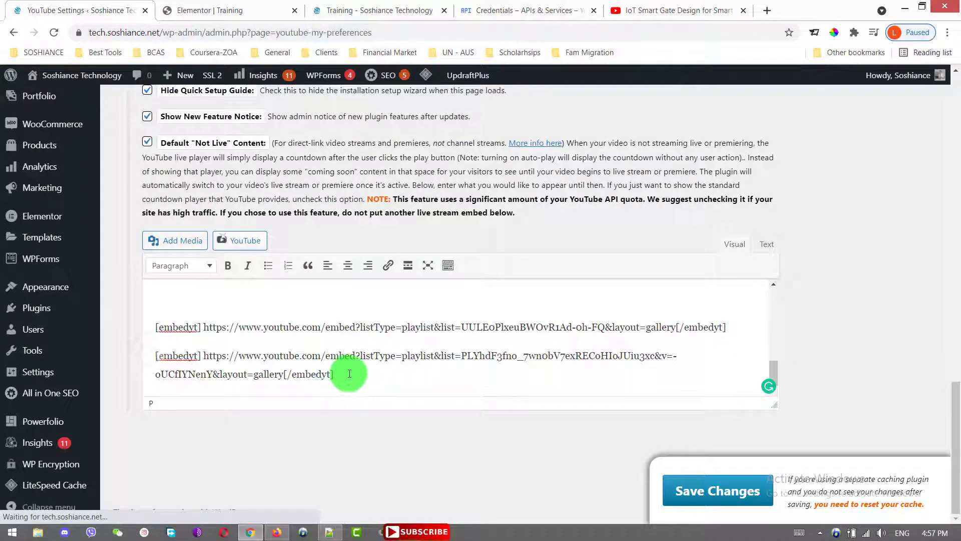
pyautogui.hotkey('ctrl', 'Tab')
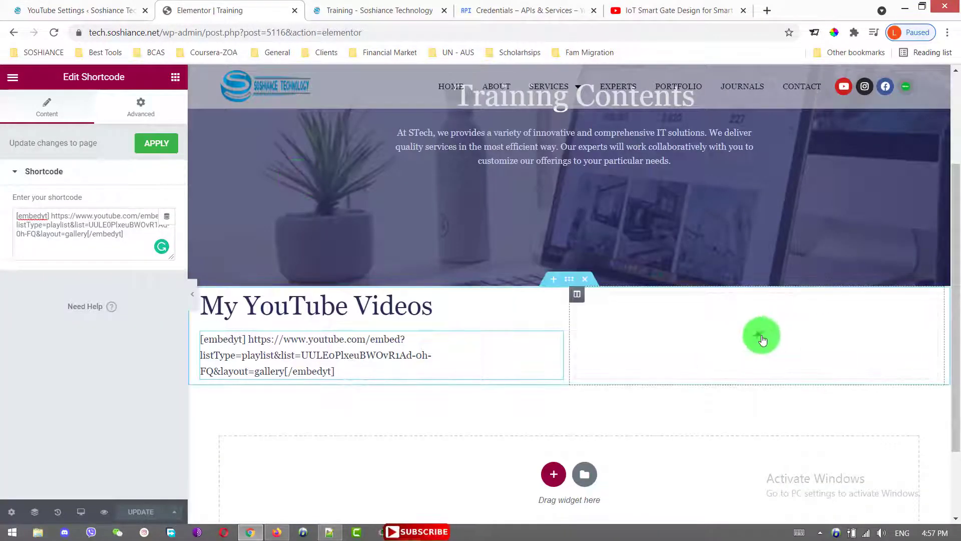
# Add an 'IoT Tutorials' heading to the empty right column.
pyautogui.click(645, 368)
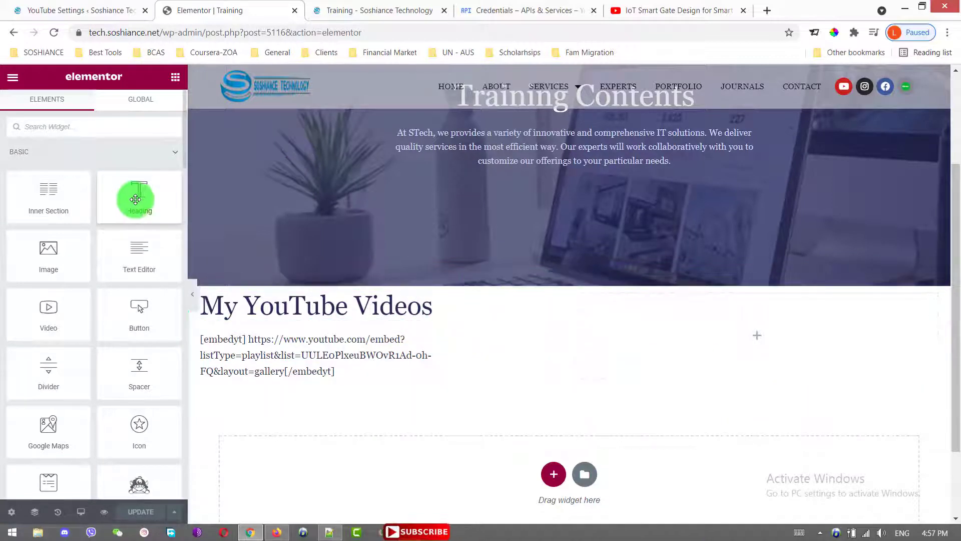
pyautogui.moveTo(139, 195); pyautogui.dragTo(709, 330)
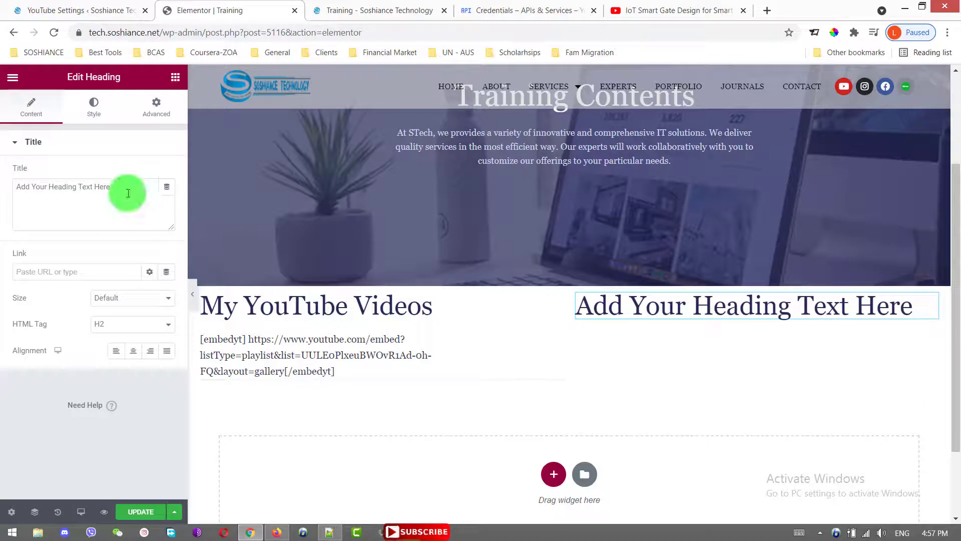
pyautogui.moveTo(128, 191); pyautogui.dragTo(3, 188)
pyautogui.write('IoT Tutorials')
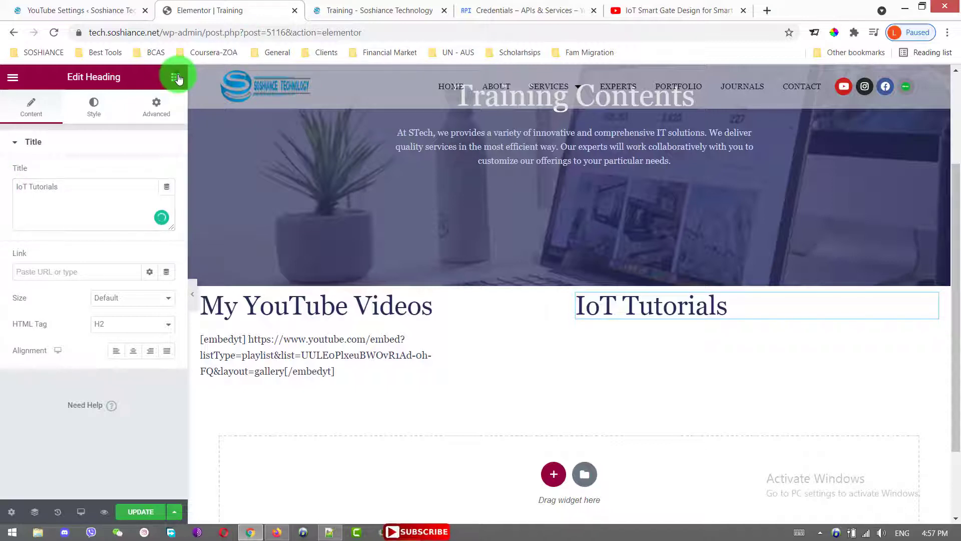
pyautogui.click(177, 78)
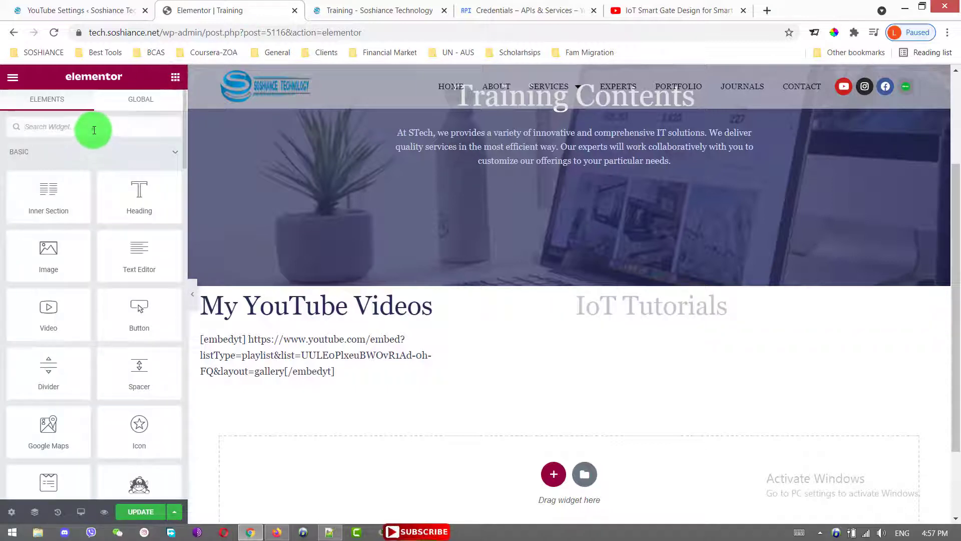
pyautogui.write('shor')
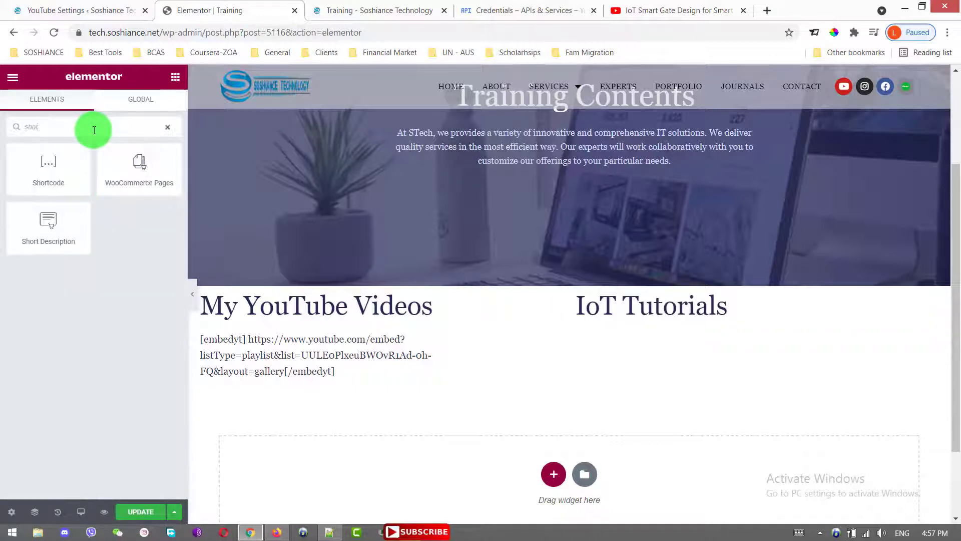
# Place a Shortcode widget with the IoT playlist gallery shortcode below it and update the page.
pyautogui.moveTo(49, 167); pyautogui.dragTo(665, 311)
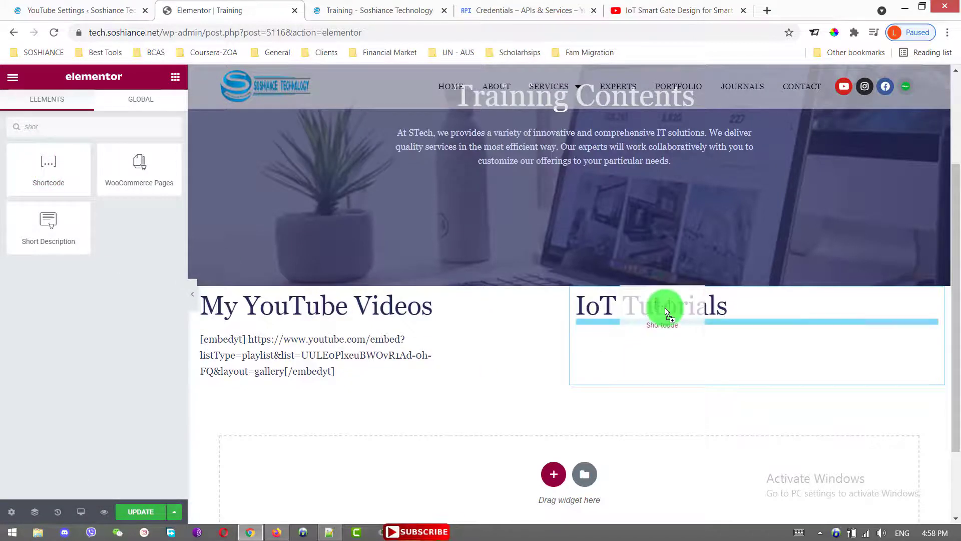
pyautogui.click(103, 222)
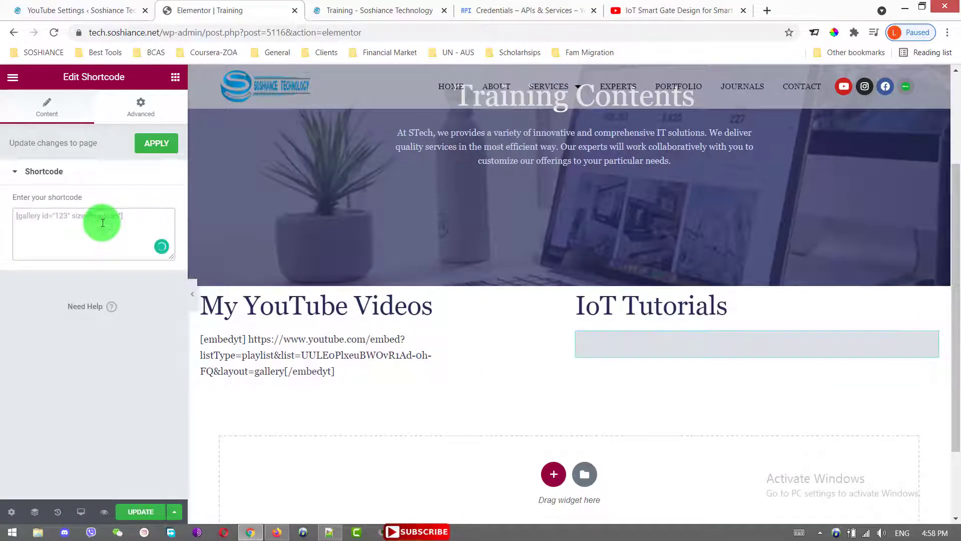
pyautogui.hotkey('ctrl', 'v')
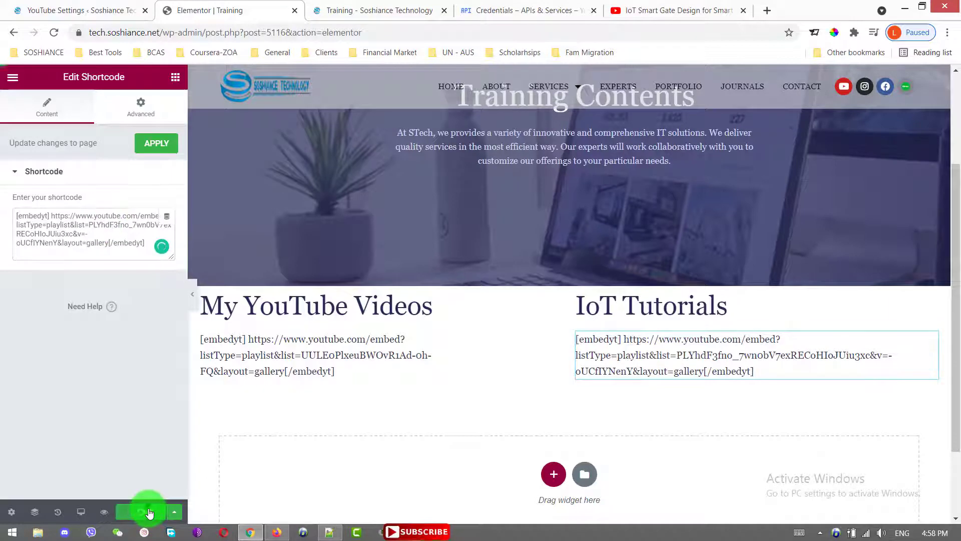
pyautogui.click(148, 514)
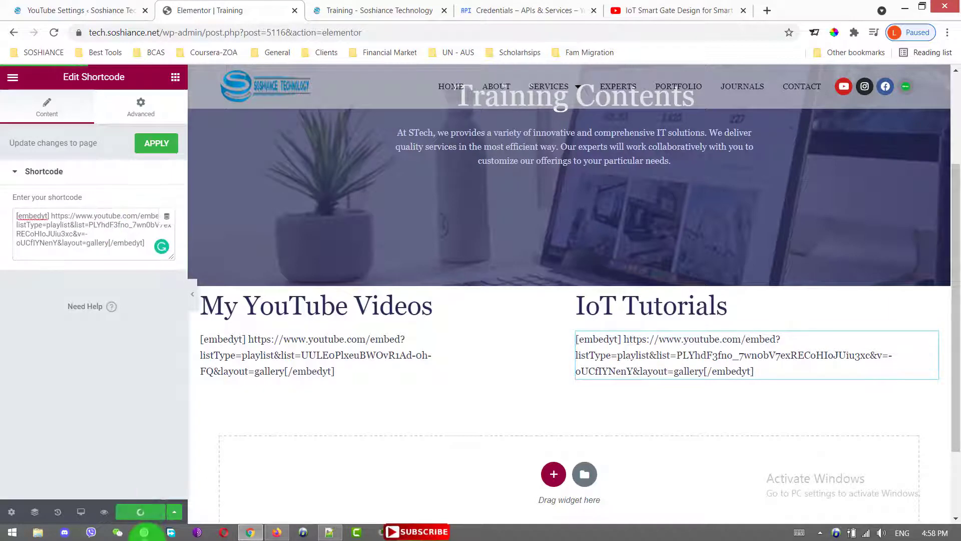
# Open the Training page preview to inspect the IoT Tutorials and My YouTube Videos galleries.
pyautogui.click(104, 512)
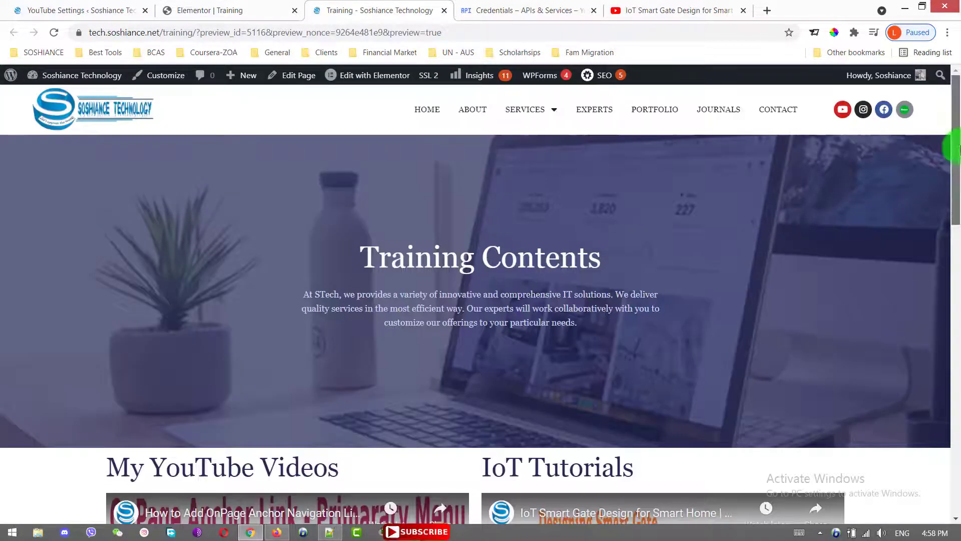
pyautogui.scroll(-3, 481, 300)
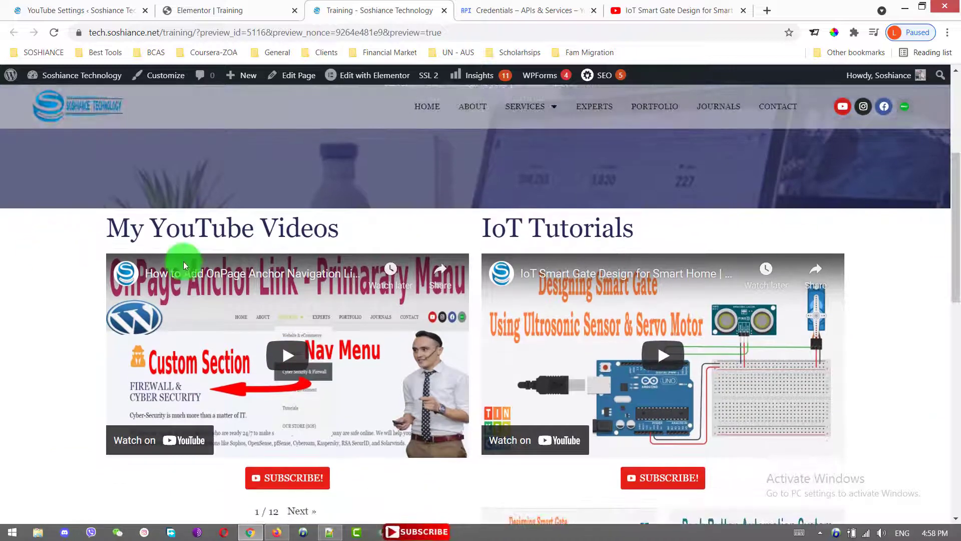
pyautogui.scroll(1, 677, 225)
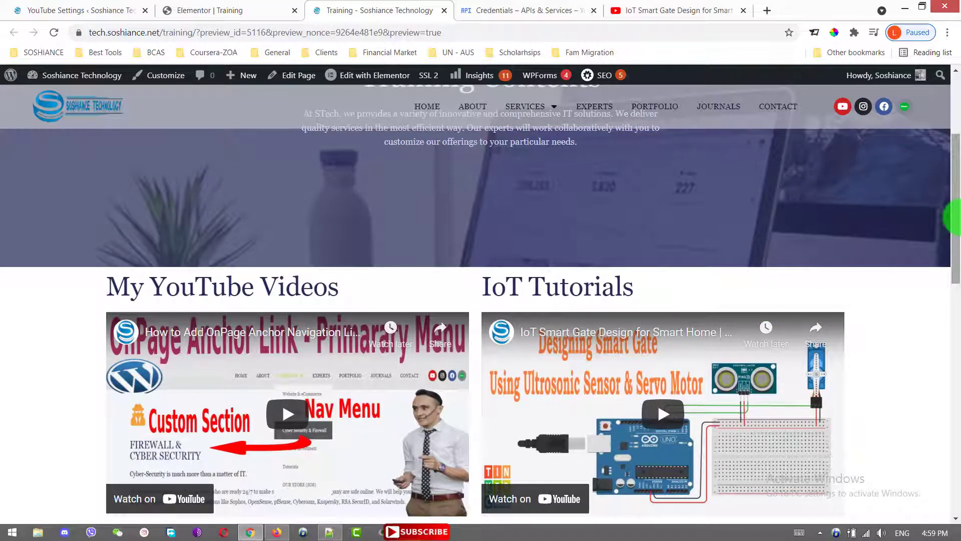
pyautogui.moveTo(955, 191); pyautogui.dragTo(955, 201)
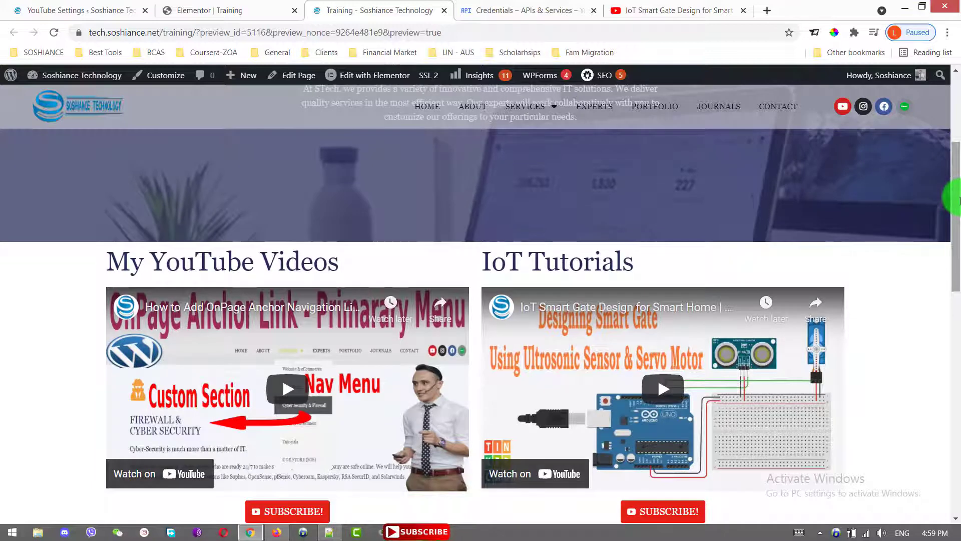
pyautogui.moveTo(954, 205); pyautogui.dragTo(954, 225)
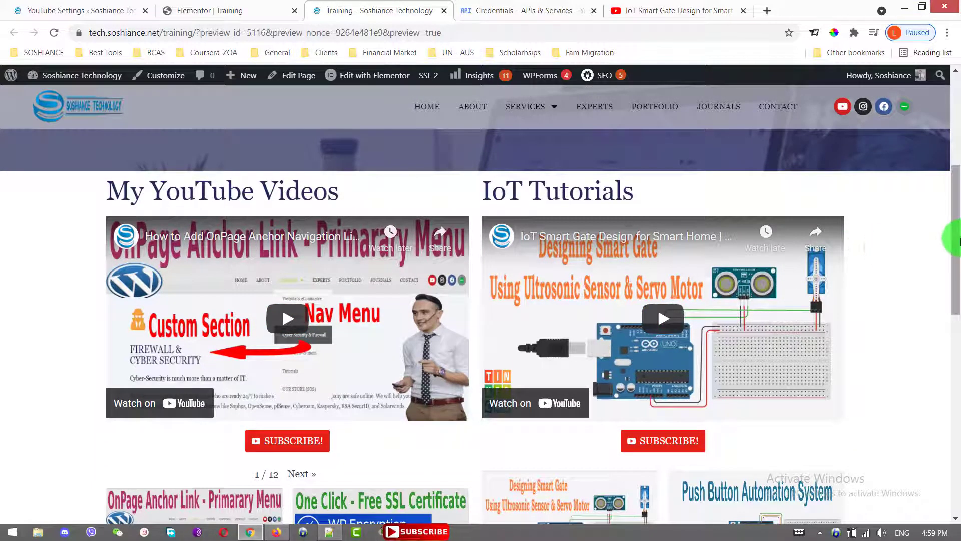
pyautogui.moveTo(954, 229); pyautogui.dragTo(954, 234)
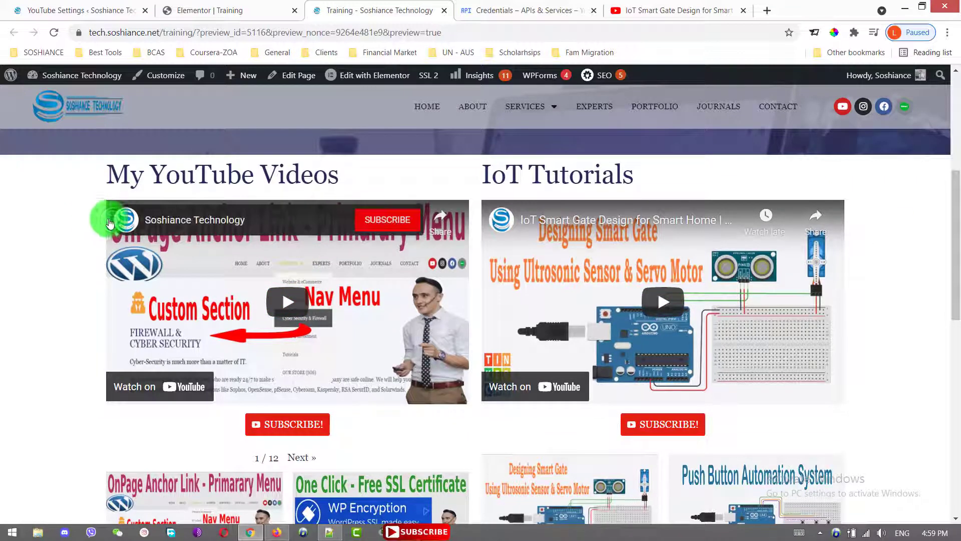
pyautogui.moveTo(502, 236)
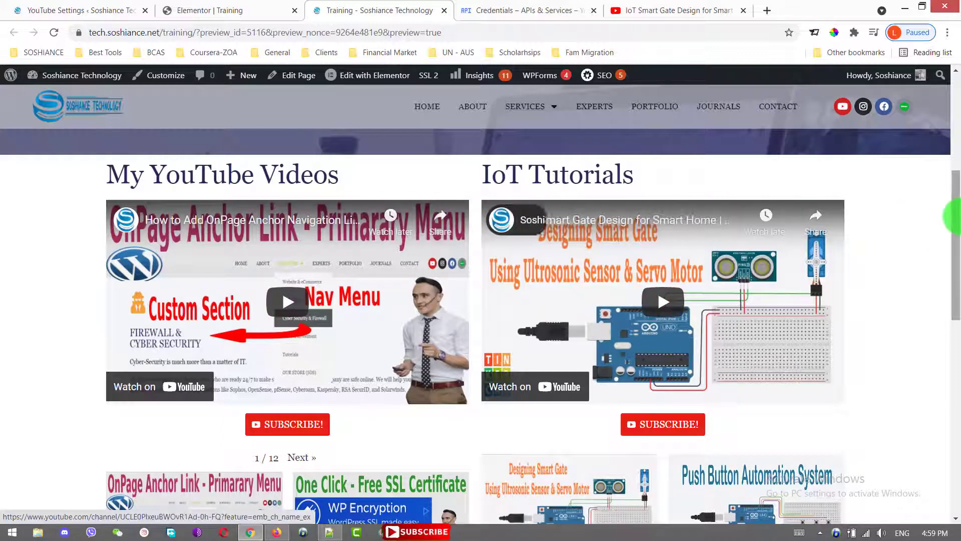
pyautogui.moveTo(954, 218); pyautogui.dragTo(953, 289)
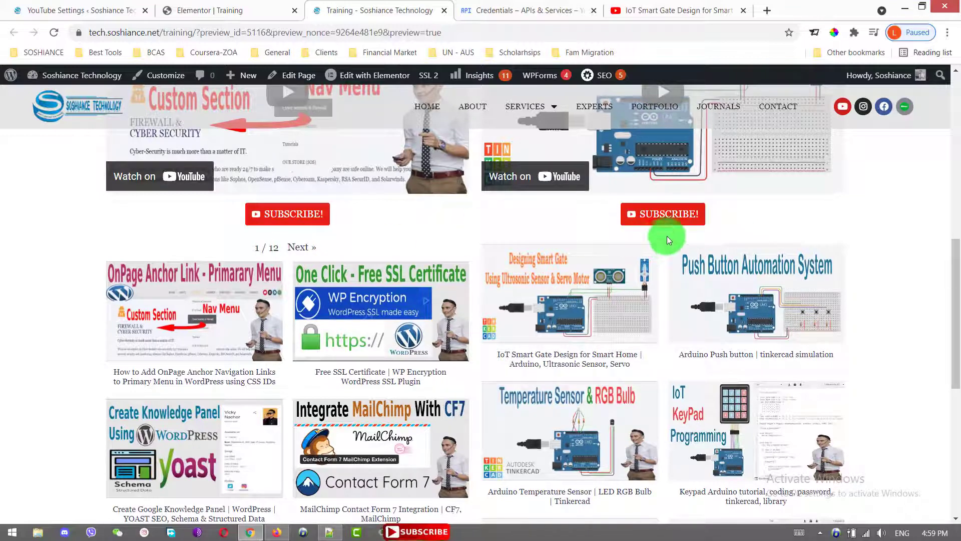
pyautogui.scroll(3, 667, 236)
pyautogui.scroll(-3, 677, 263)
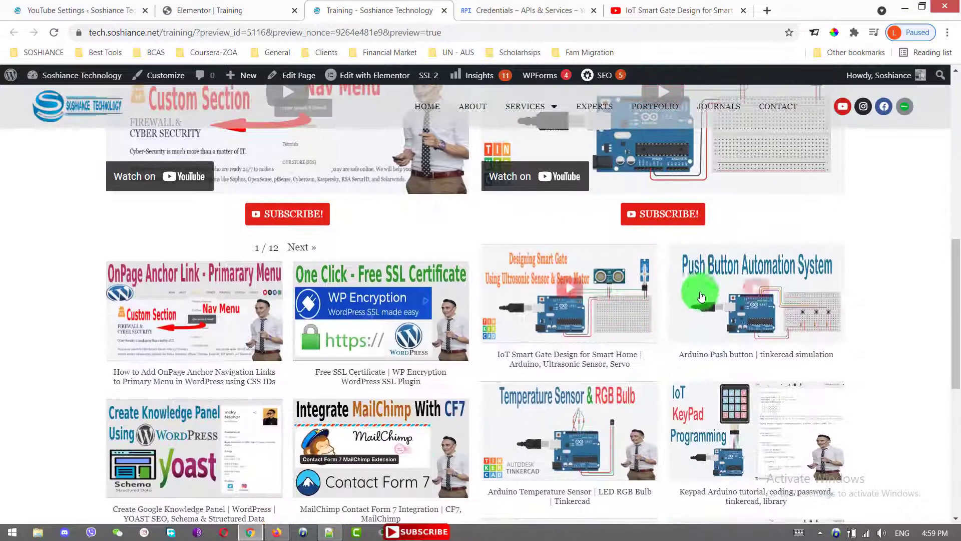
pyautogui.scroll(-5, 701, 297)
pyautogui.scroll(8, 676, 283)
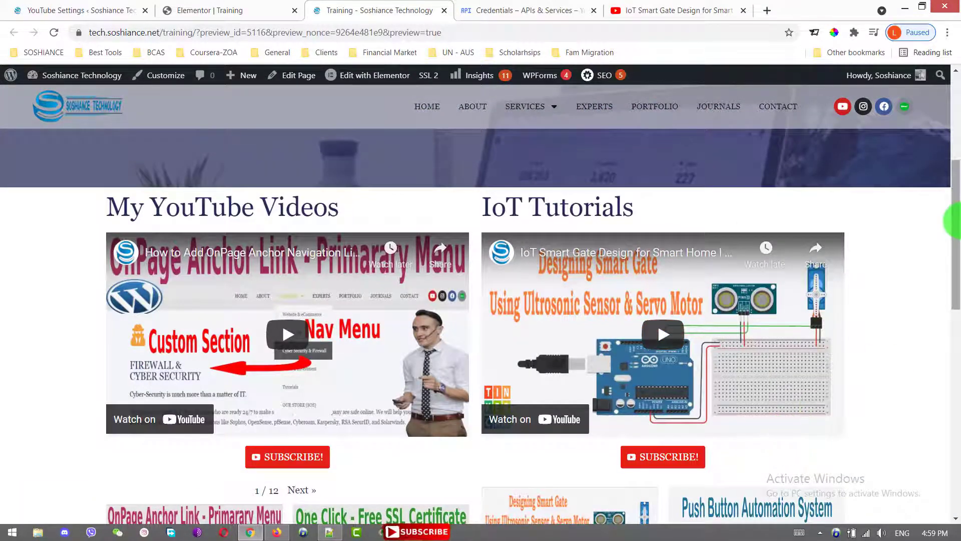
pyautogui.click(294, 532)
pyautogui.write('paginat')
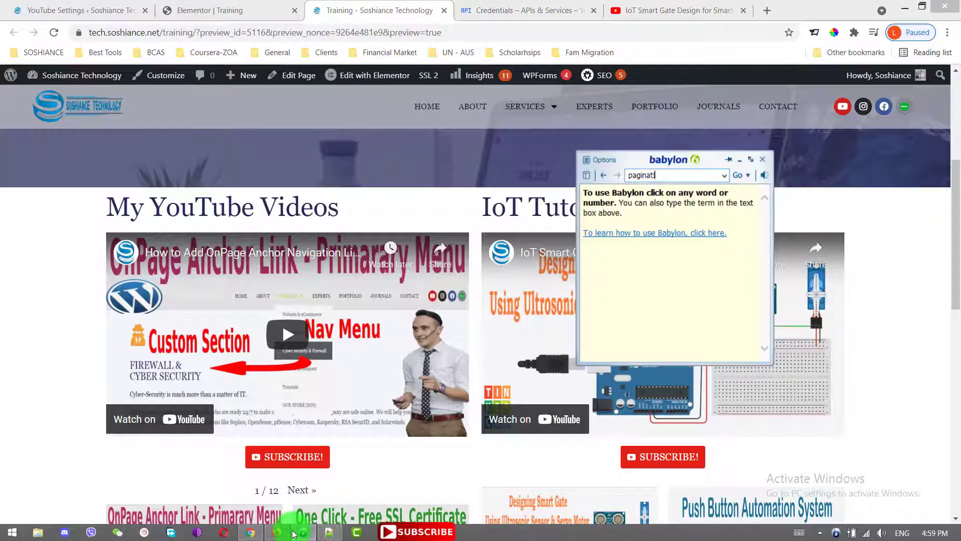
pyautogui.write('ion')
pyautogui.press('Return')
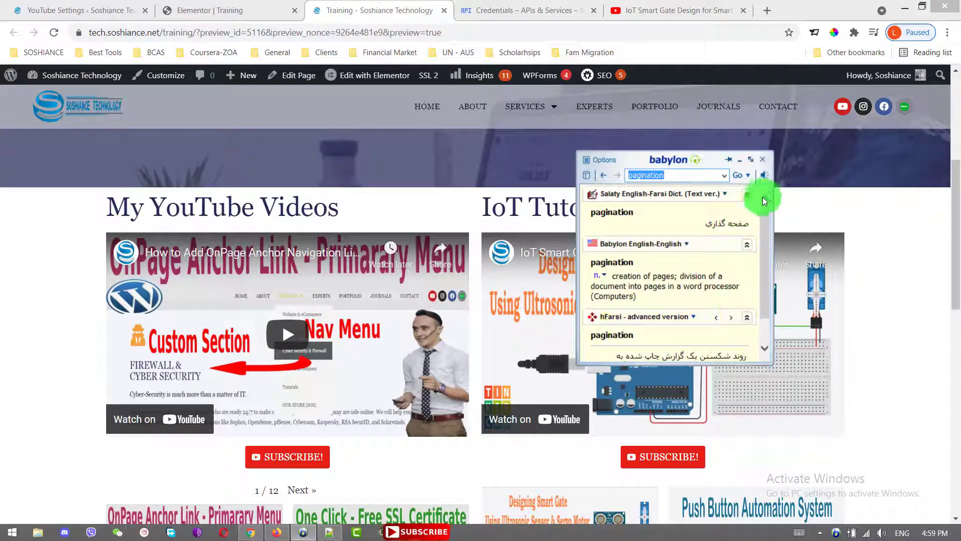
pyautogui.click(762, 160)
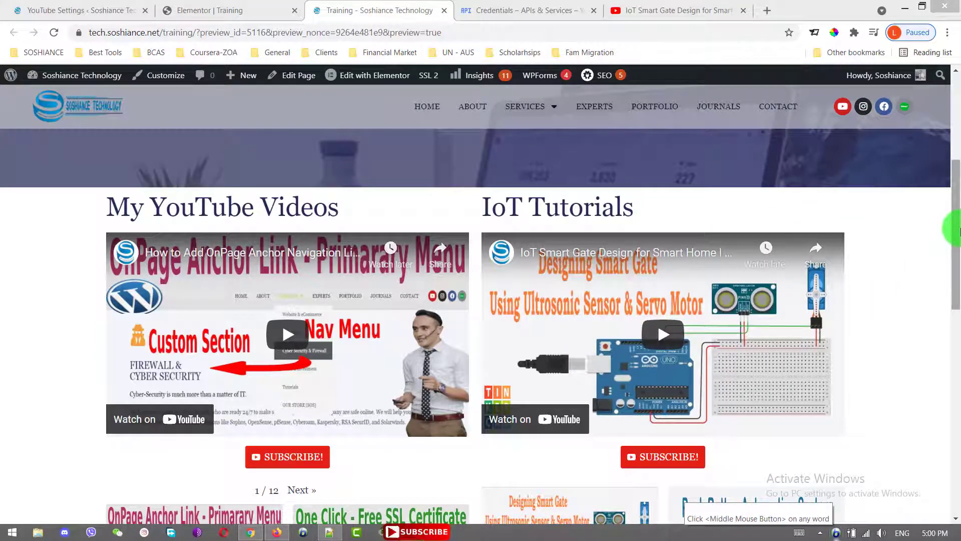
pyautogui.moveTo(952, 228)
pyautogui.mouseDown()
pyautogui.moveTo(954, 471)
pyautogui.moveTo(955, 75)
pyautogui.mouseUp()
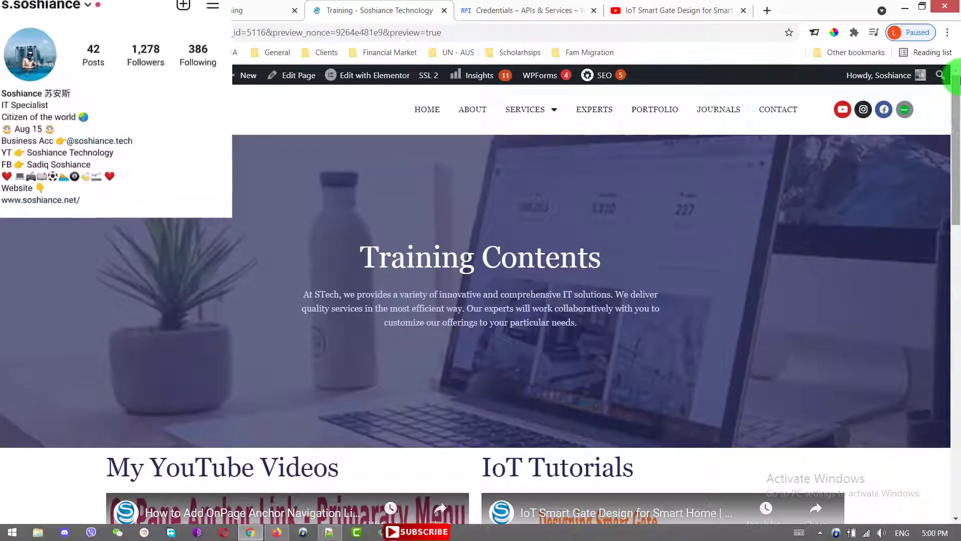